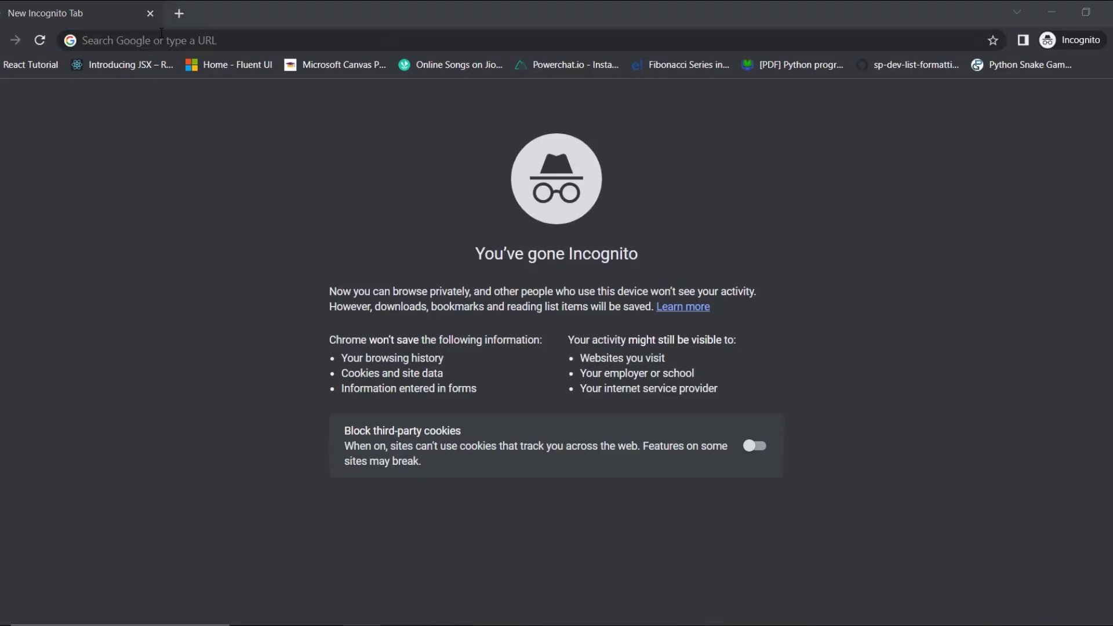
- Go to office.com and sign in with the saved account, choosing to stay signed in
{"action": "left_click", "coordinate": [160, 47]}
{"action": "type", "text": "office.com"}
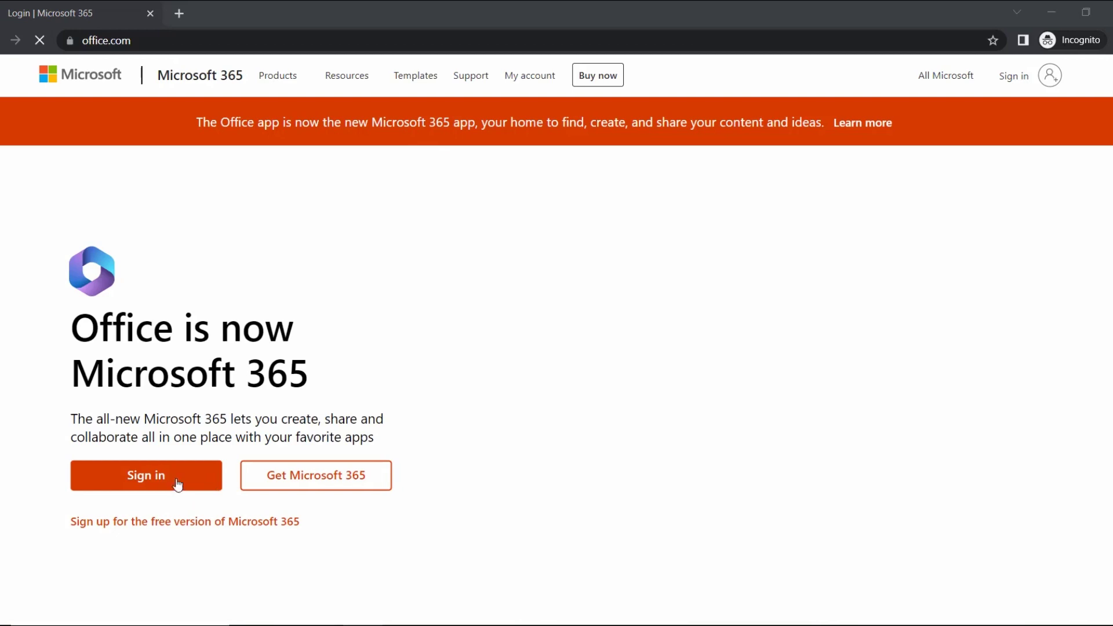
{"action": "left_click", "coordinate": [178, 485]}
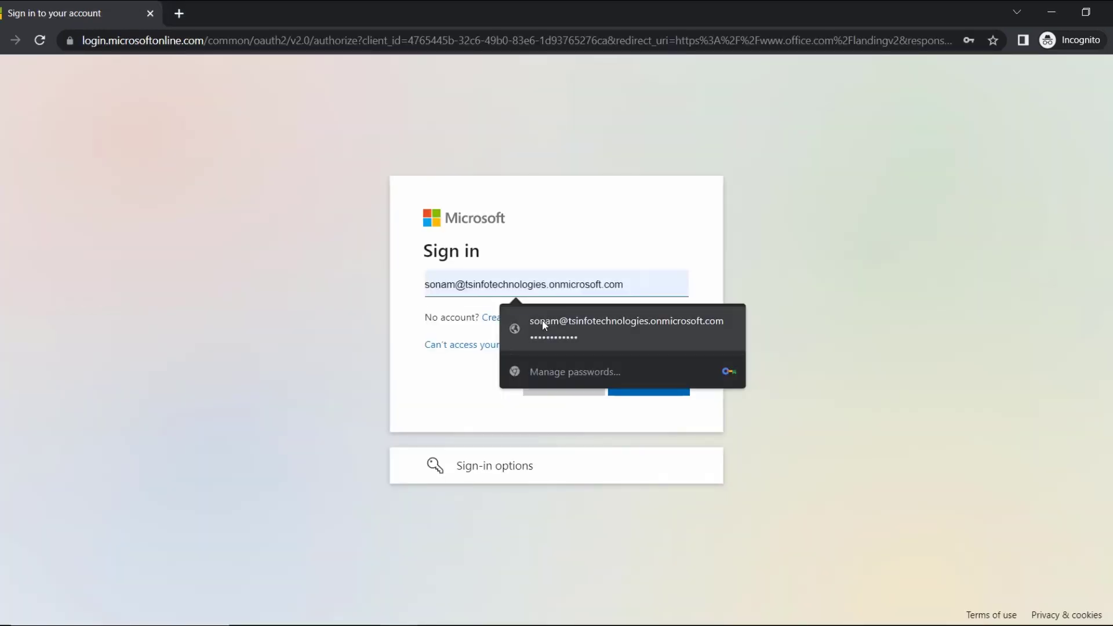
{"action": "left_click", "coordinate": [542, 320]}
{"action": "left_click", "coordinate": [648, 385]}
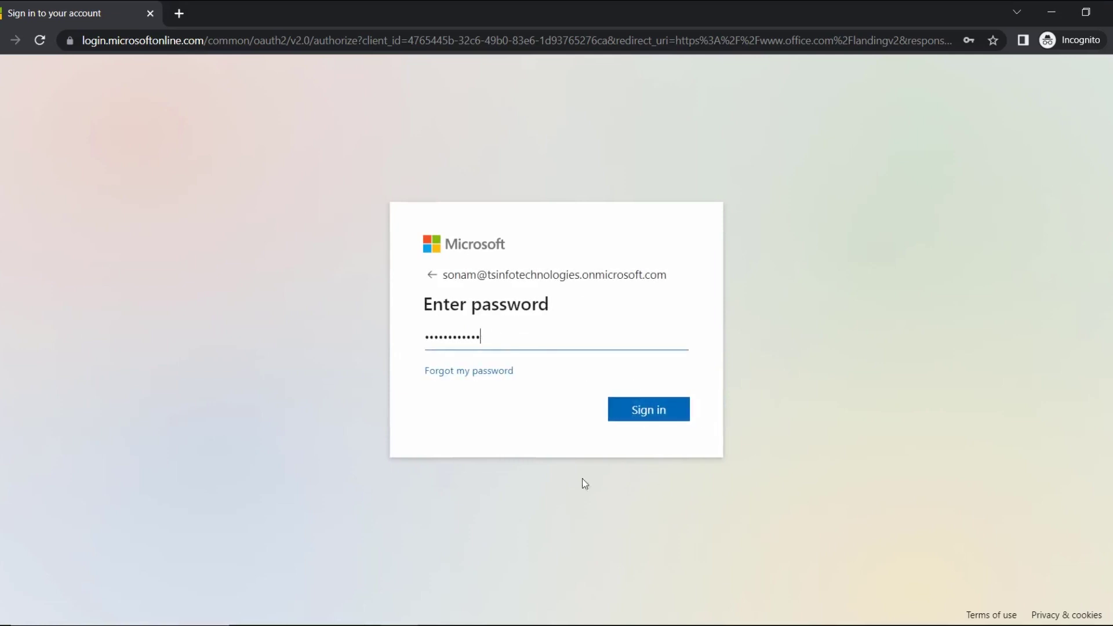
{"action": "left_click", "coordinate": [641, 414]}
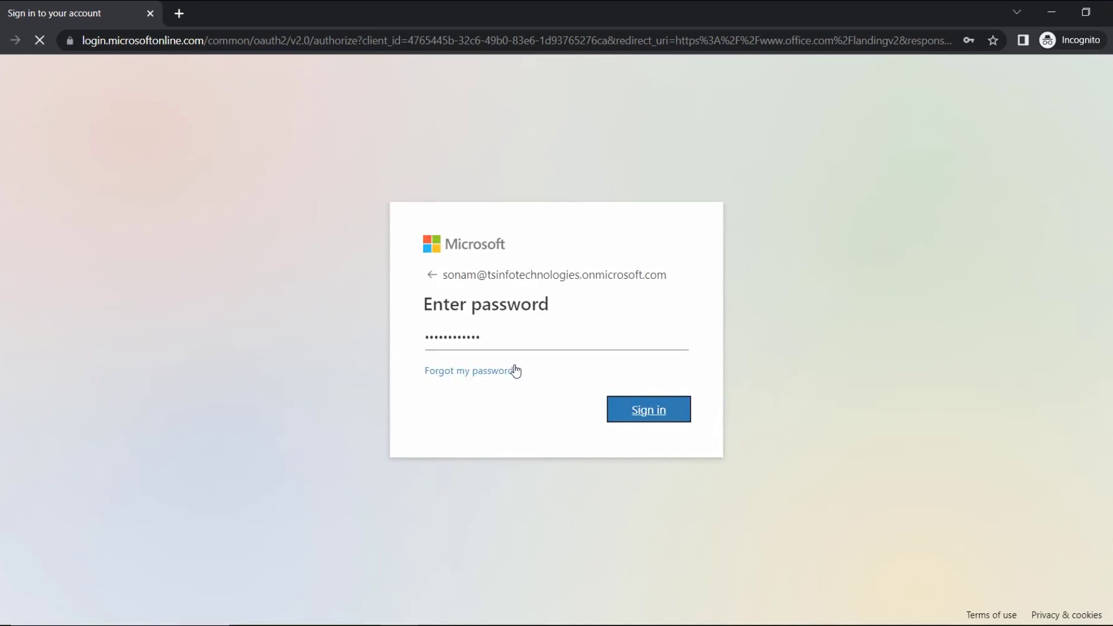
{"action": "left_click", "coordinate": [613, 412]}
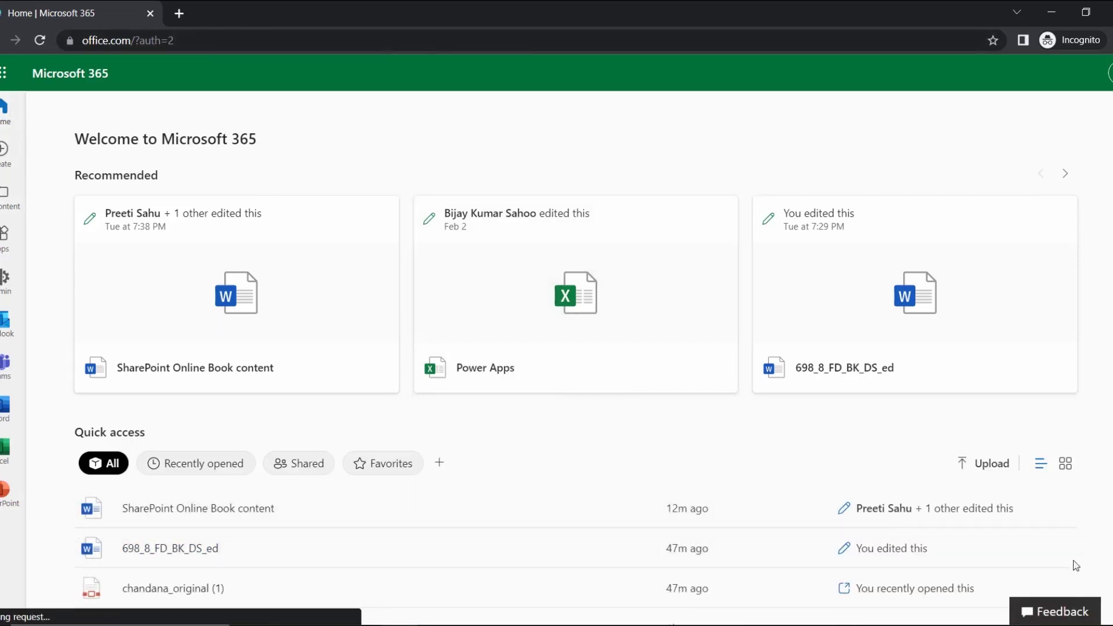
- From the app launcher, open Power Automate and Teams in their own new browser tabs
{"action": "left_click", "coordinate": [5, 80]}
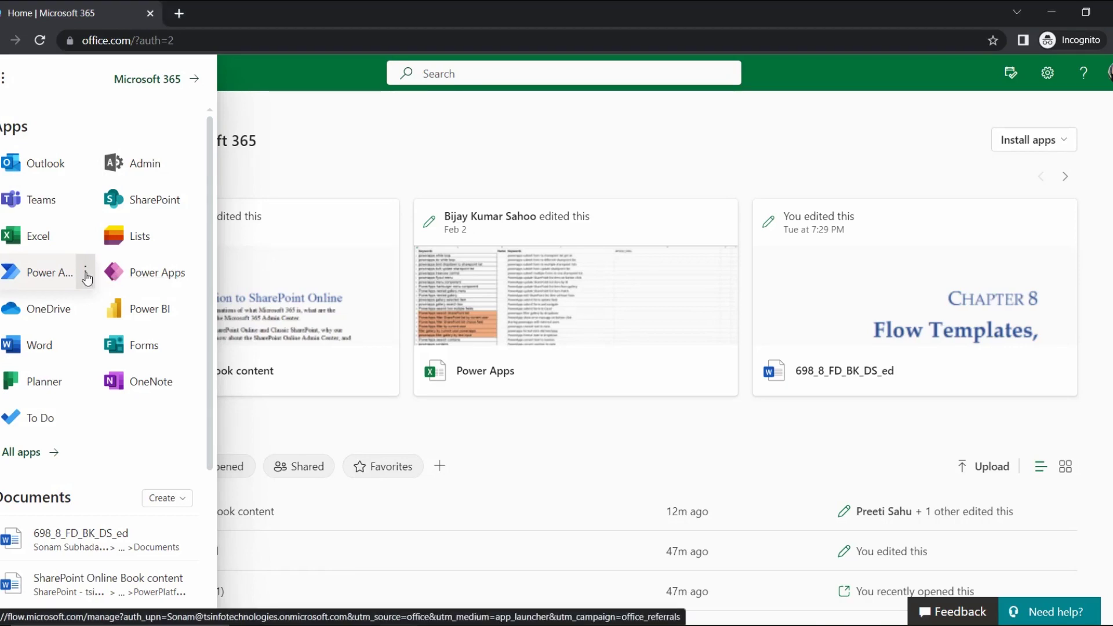
{"action": "left_click", "coordinate": [86, 276]}
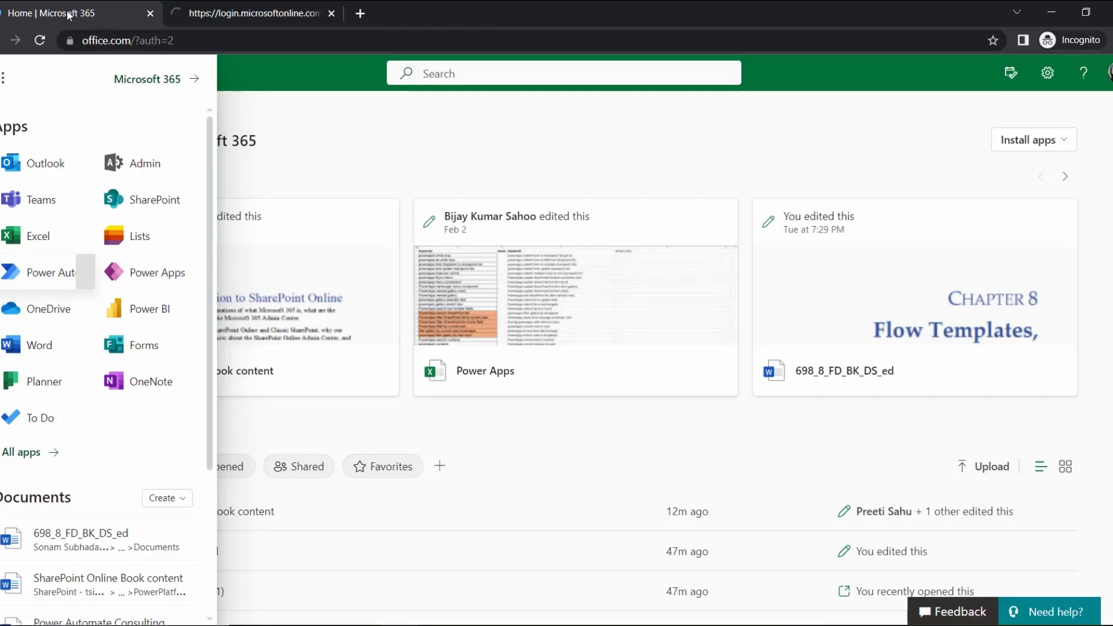
{"action": "left_click", "coordinate": [85, 200]}
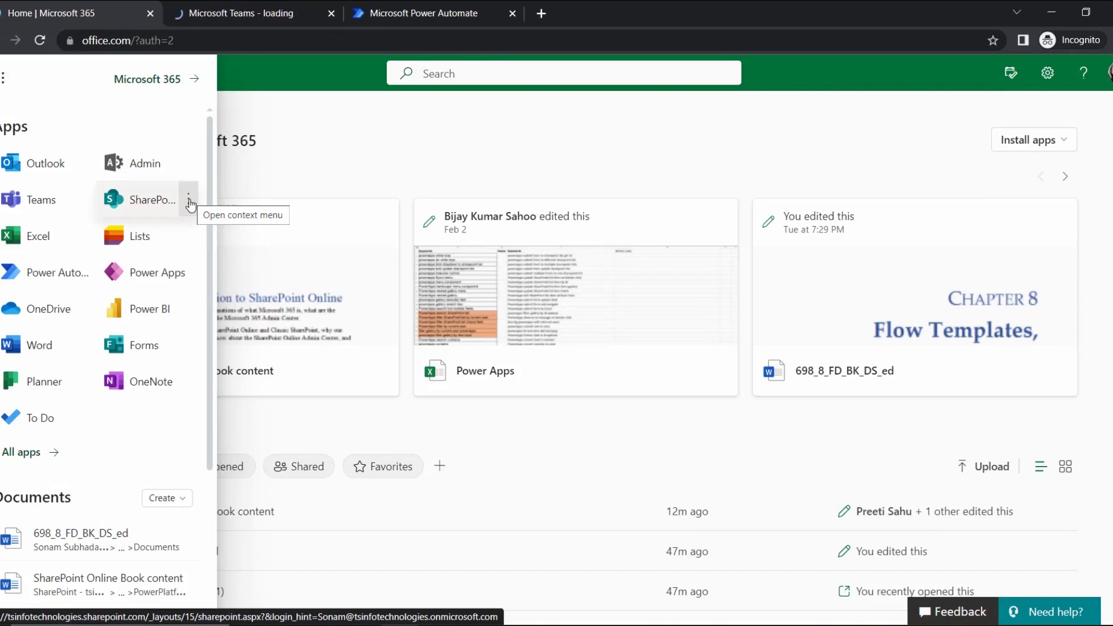
{"action": "left_click", "coordinate": [189, 203]}
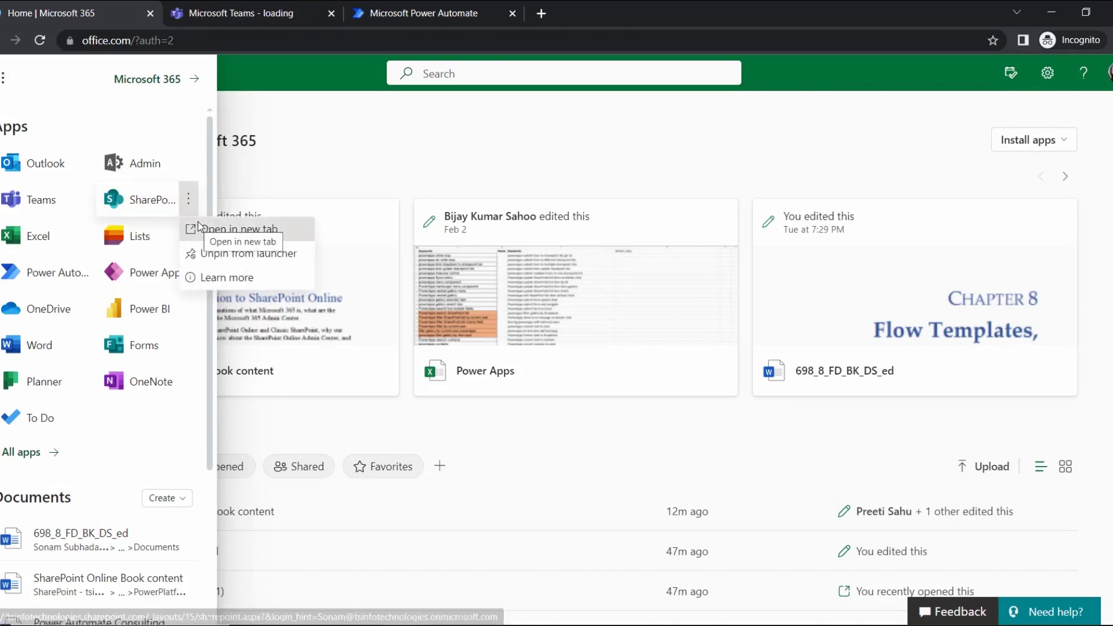
- Open SharePoint, check the Power Platform Folder, return to File Storage, then go to Power Automate
{"action": "left_click", "coordinate": [204, 221]}
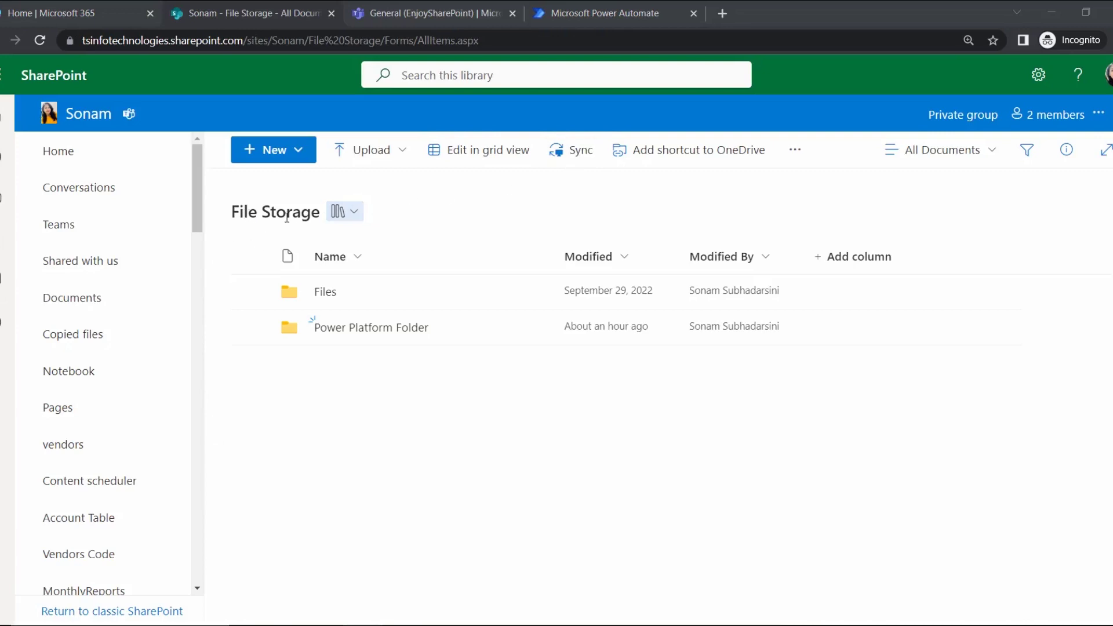
{"action": "left_click", "coordinate": [367, 331]}
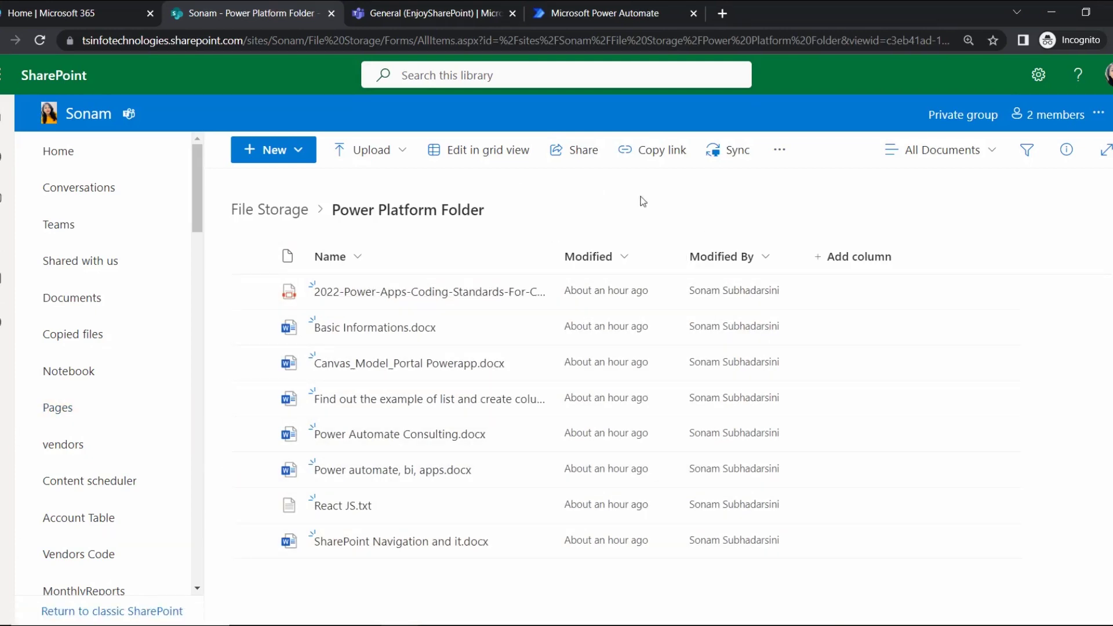
{"action": "left_click", "coordinate": [279, 210]}
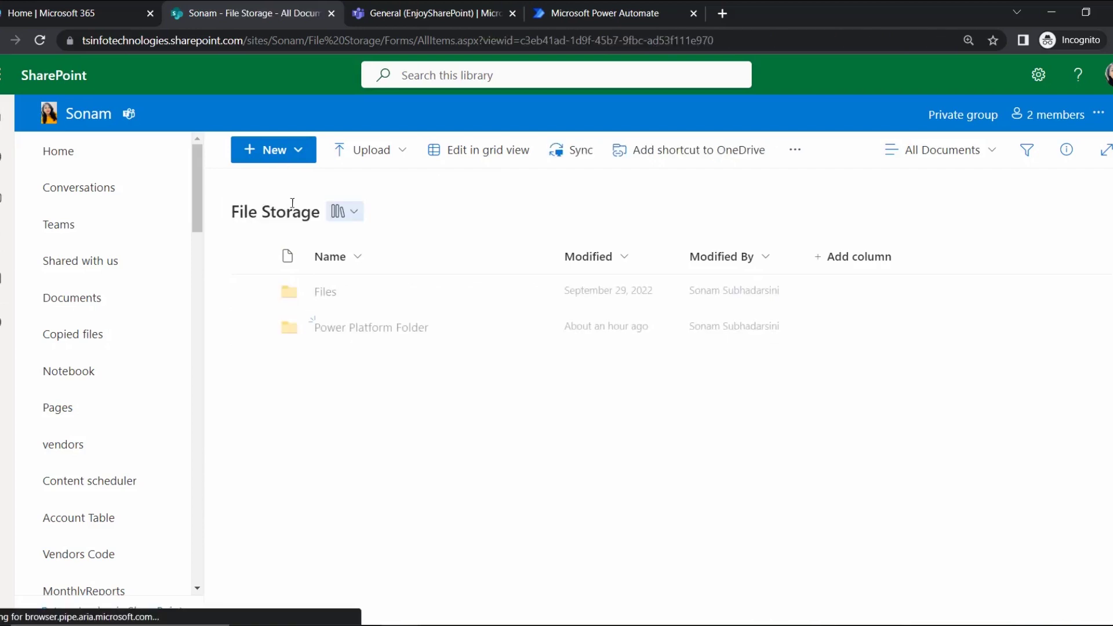
{"action": "left_click", "coordinate": [562, 18]}
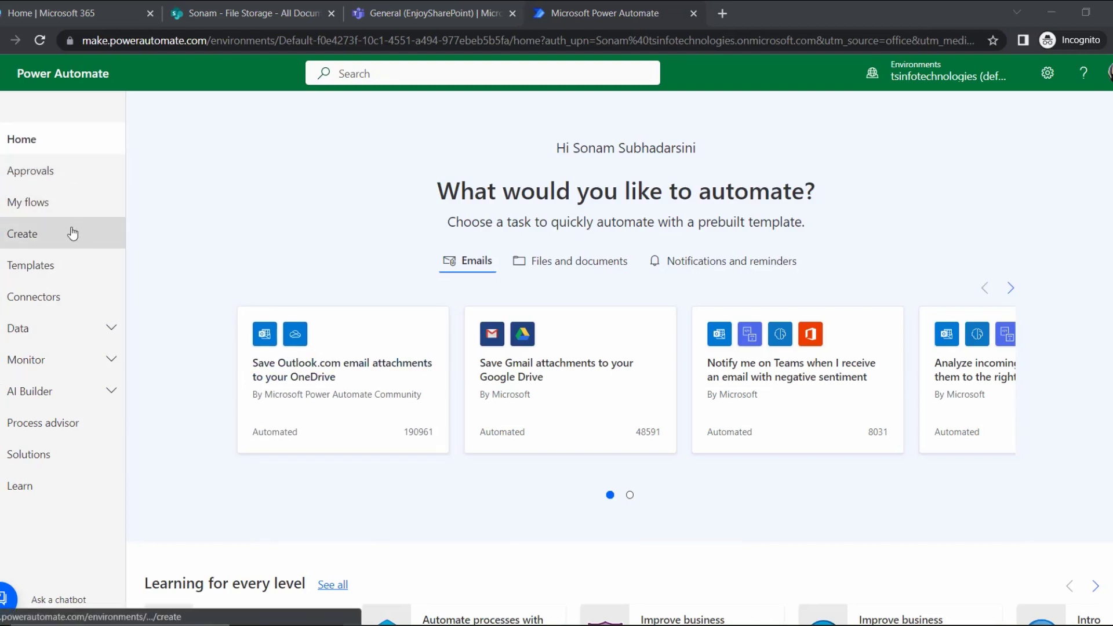
- Start an automated cloud flow named 'Notify teams via flow' with trigger 'When an item or a file is modified'
{"action": "left_click", "coordinate": [48, 240]}
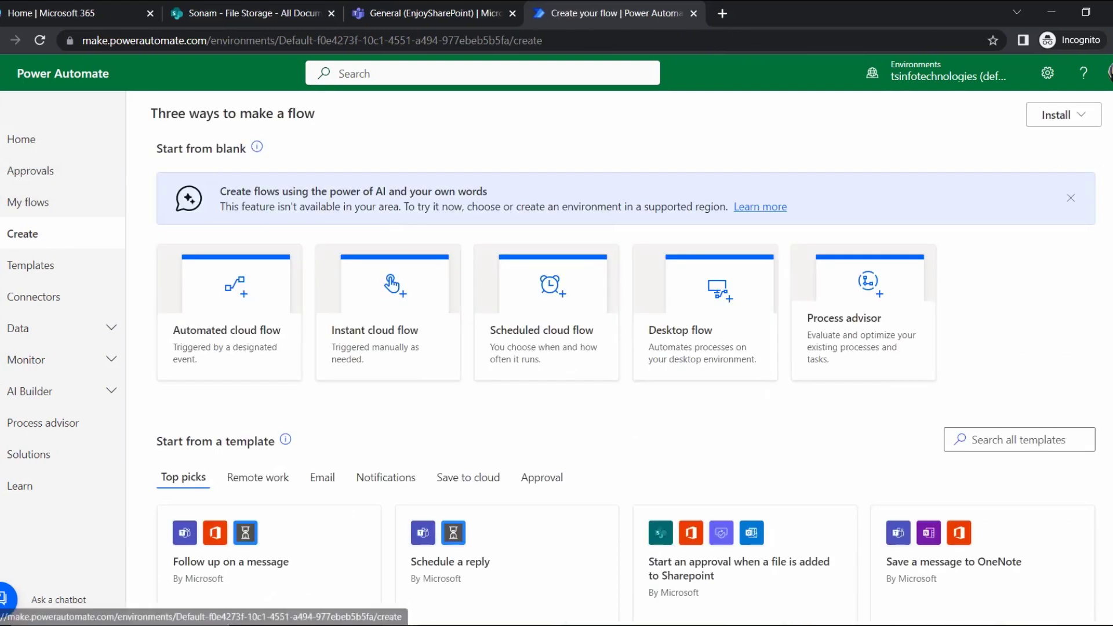
{"action": "left_click", "coordinate": [1071, 203]}
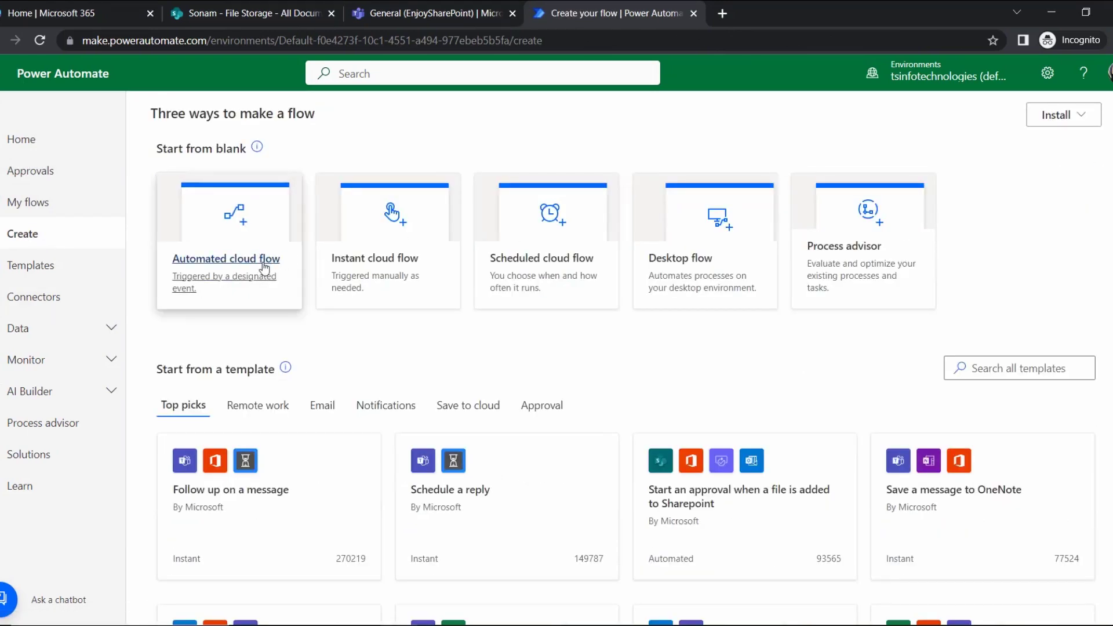
{"action": "left_click", "coordinate": [264, 267]}
{"action": "left_click", "coordinate": [635, 203]}
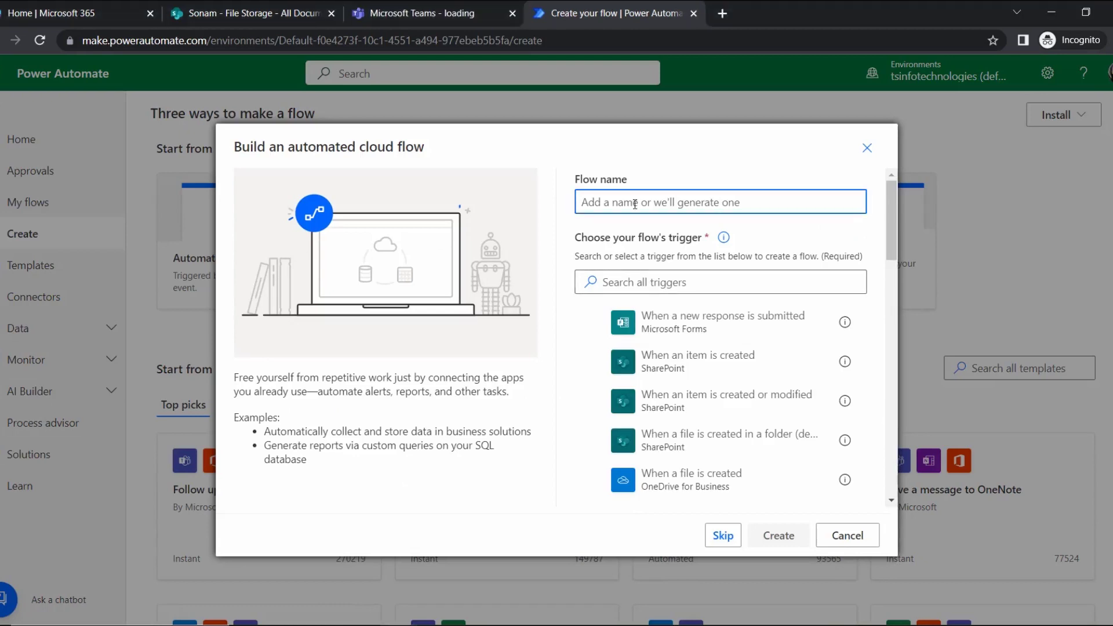
{"action": "type", "text": "Notify teams via"}
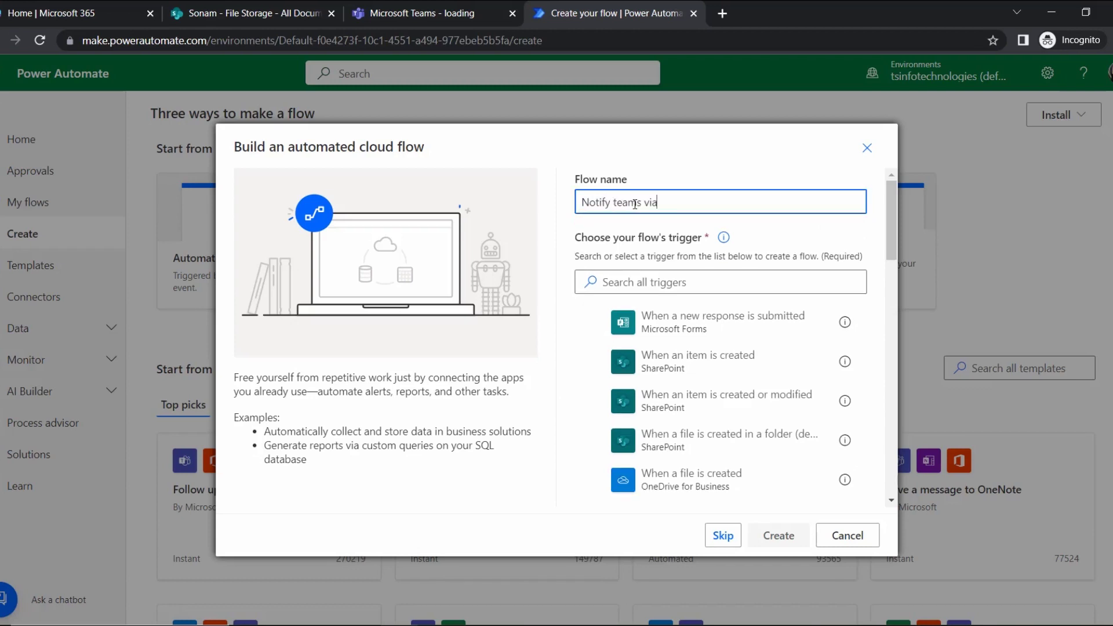
{"action": "type", "text": " flow"}
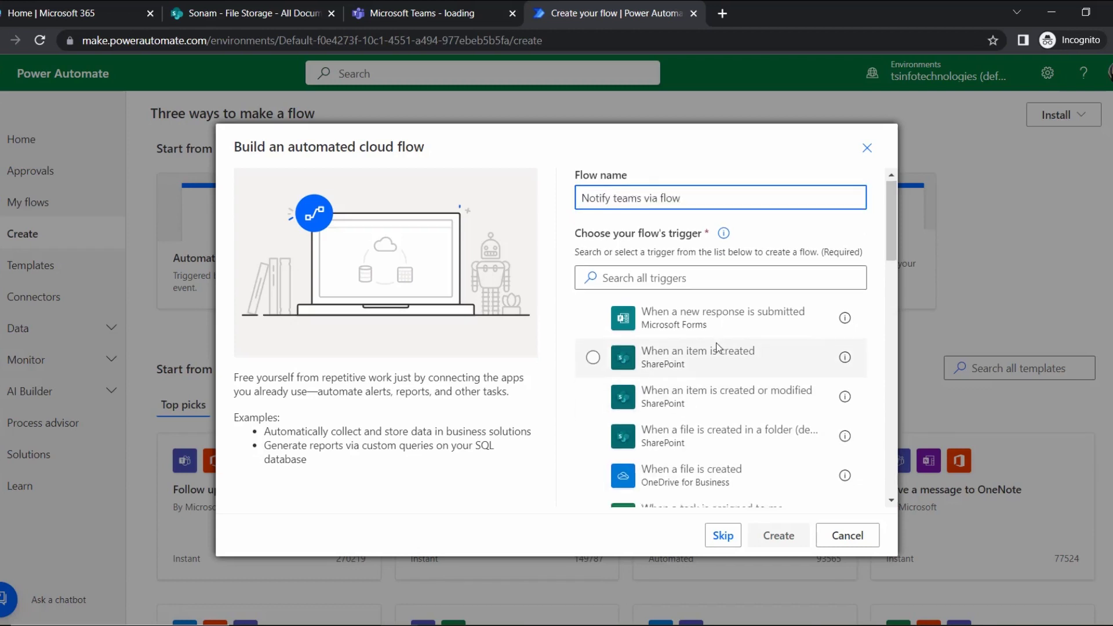
{"action": "left_click", "coordinate": [673, 285]}
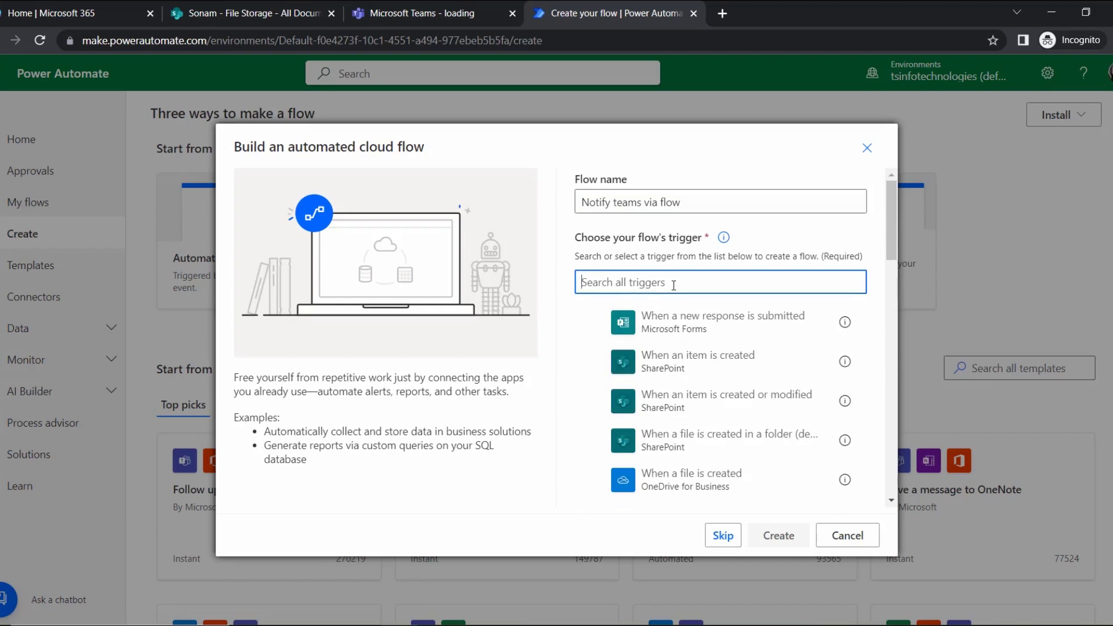
{"action": "type", "text": "When an"}
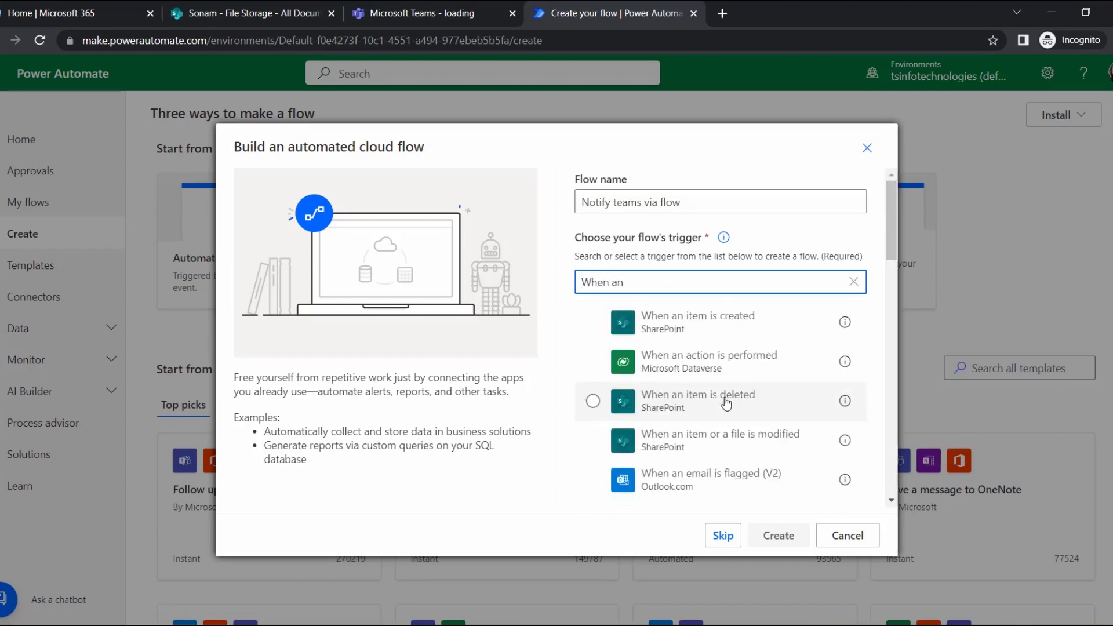
{"action": "left_click", "coordinate": [735, 445]}
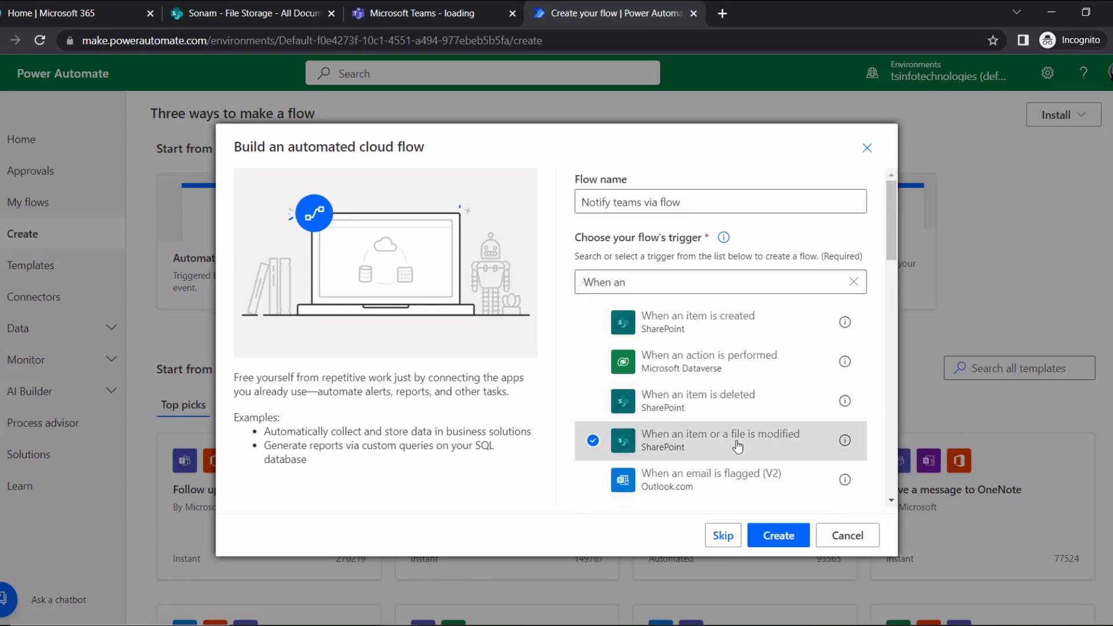
- Create the flow and point its trigger at your SharePoint site's File Storage library
{"action": "left_click", "coordinate": [780, 537]}
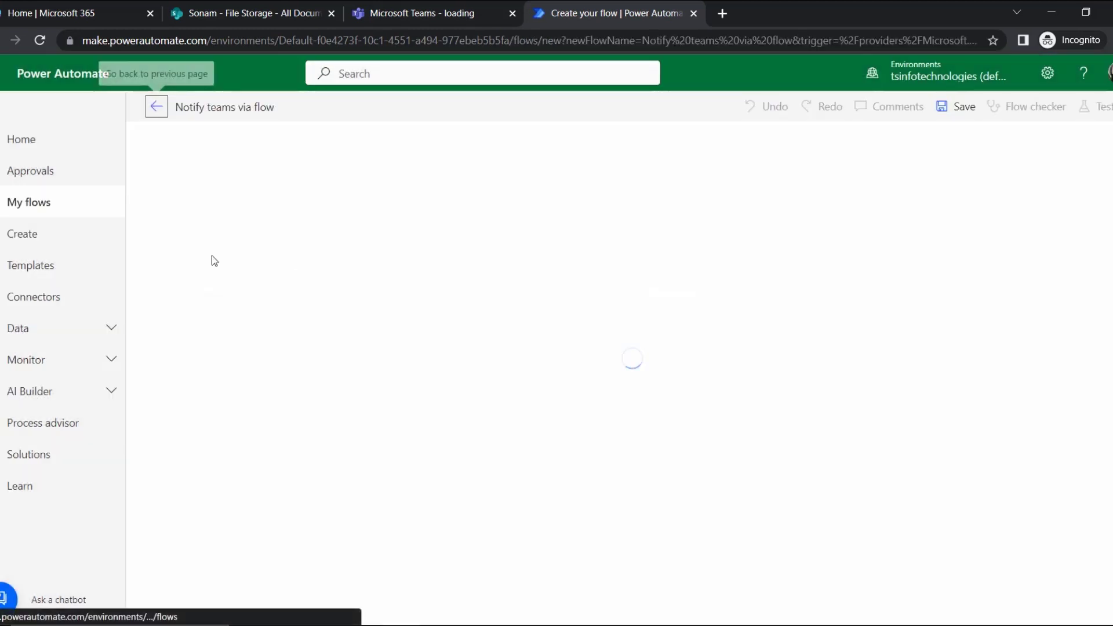
{"action": "left_click", "coordinate": [559, 185]}
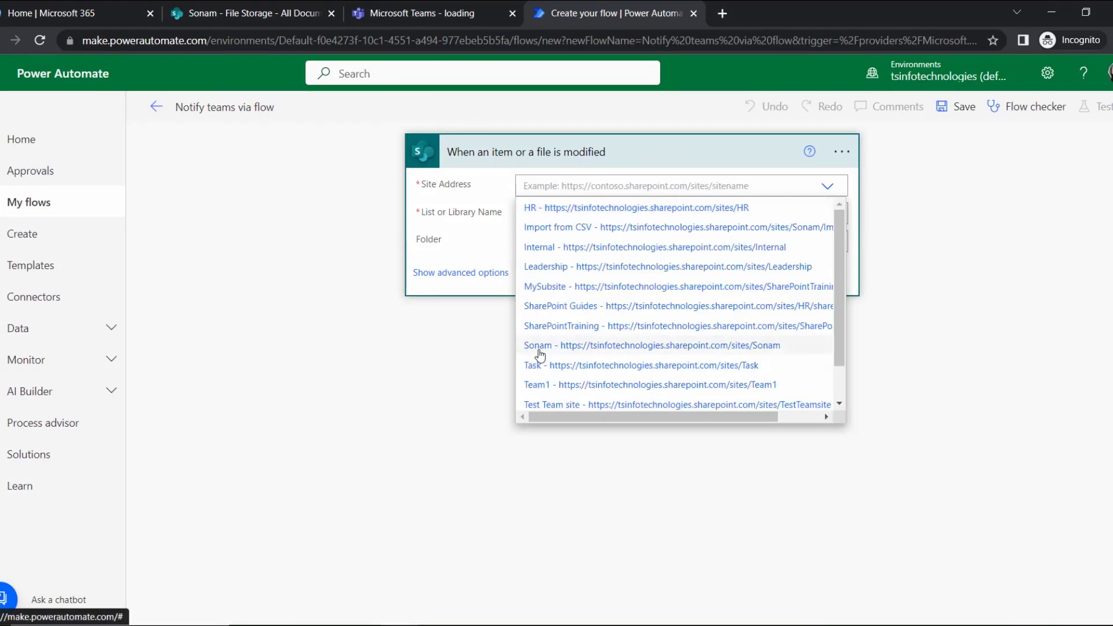
{"action": "left_click", "coordinate": [537, 346]}
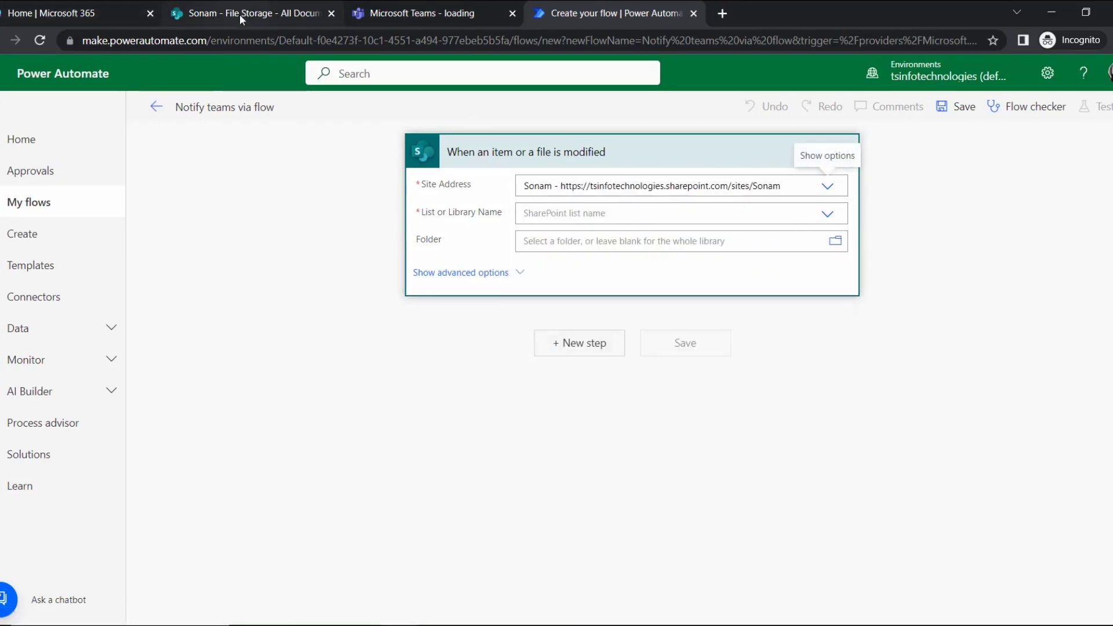
{"action": "mouse_move", "coordinate": [239, 16]}
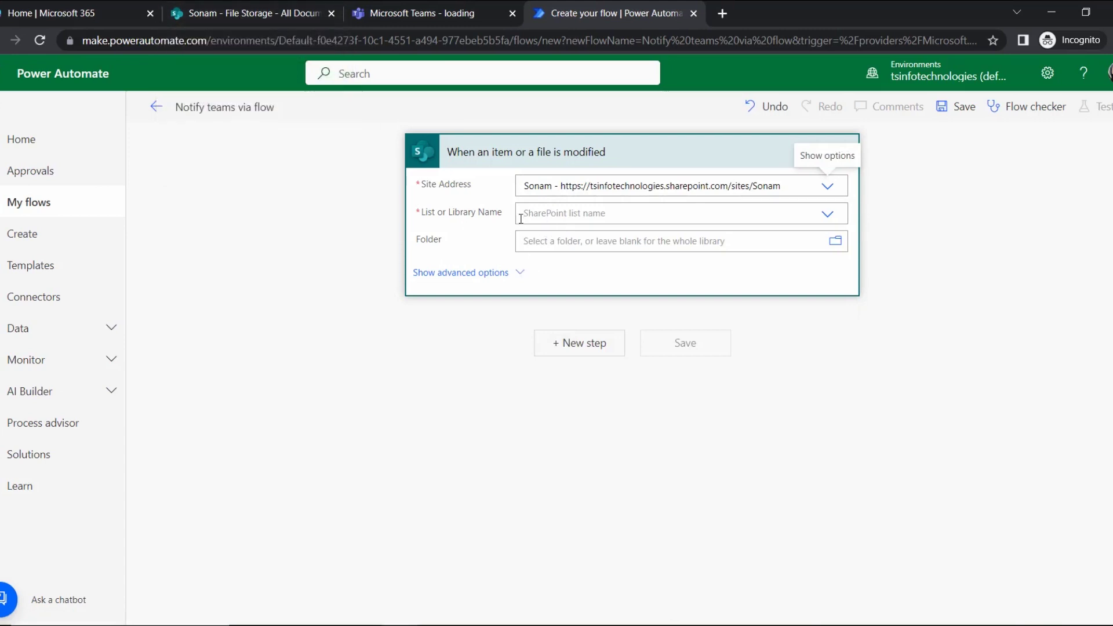
{"action": "left_click", "coordinate": [735, 213]}
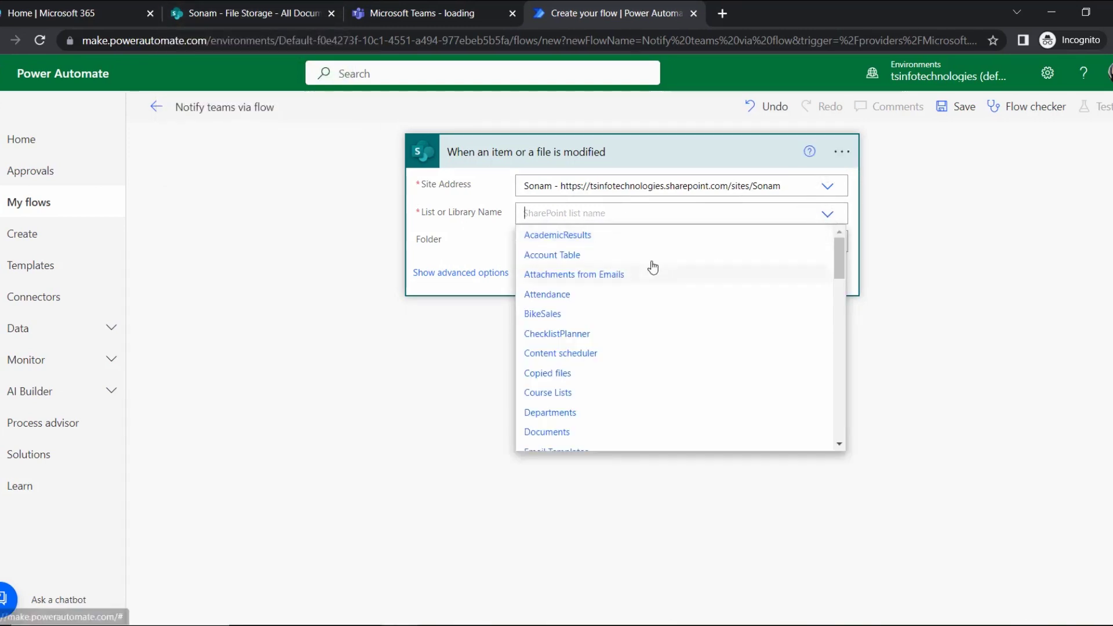
{"action": "scroll", "coordinate": [676, 316], "scroll_direction": "down", "scroll_amount": 3}
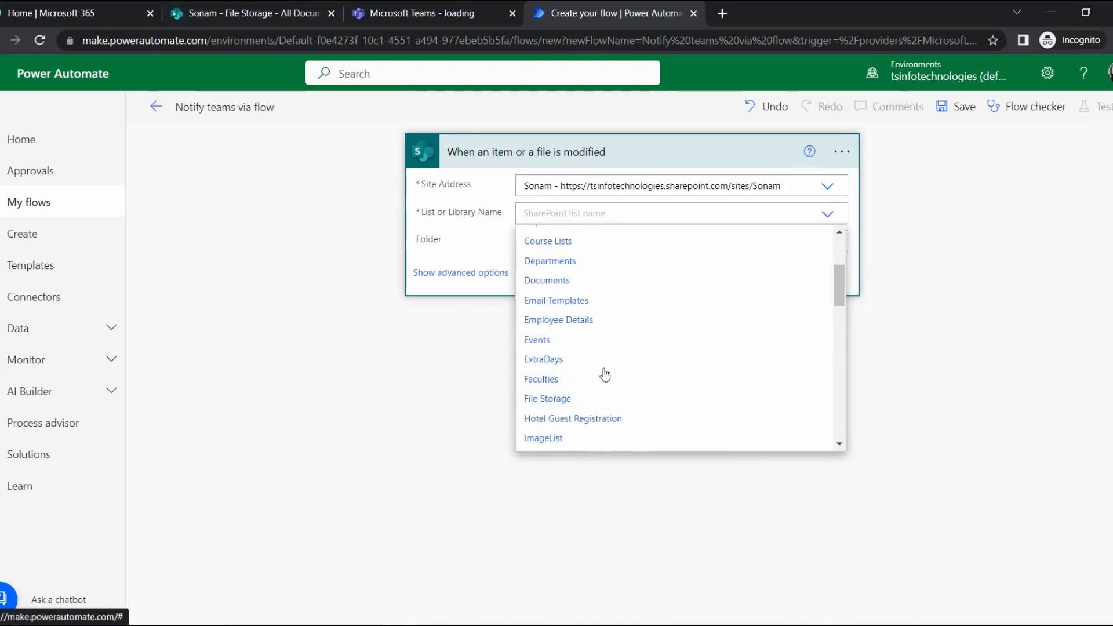
{"action": "left_click", "coordinate": [534, 400]}
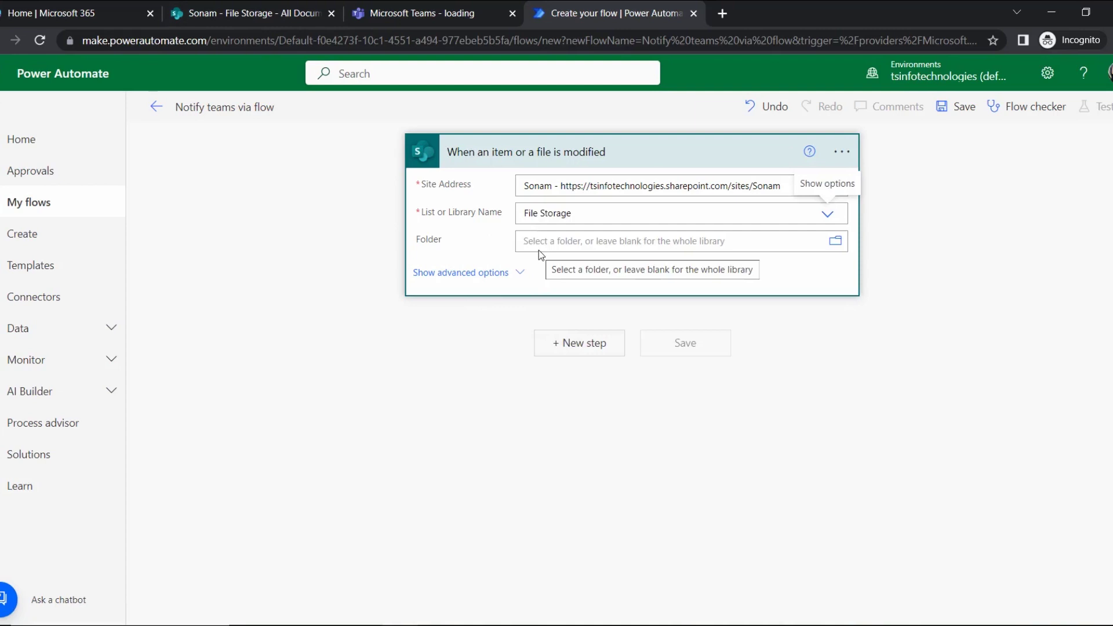
- Limit the trigger to the Power Platform Folder inside File Storage
{"action": "left_click", "coordinate": [841, 246]}
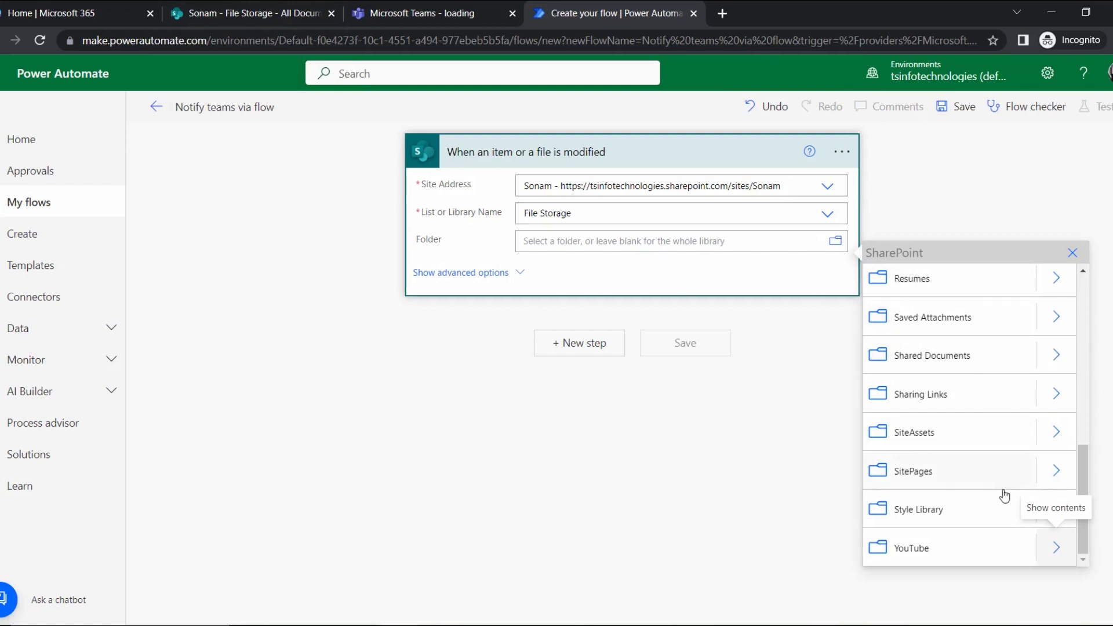
{"action": "scroll", "coordinate": [1005, 496], "scroll_direction": "up", "scroll_amount": 8}
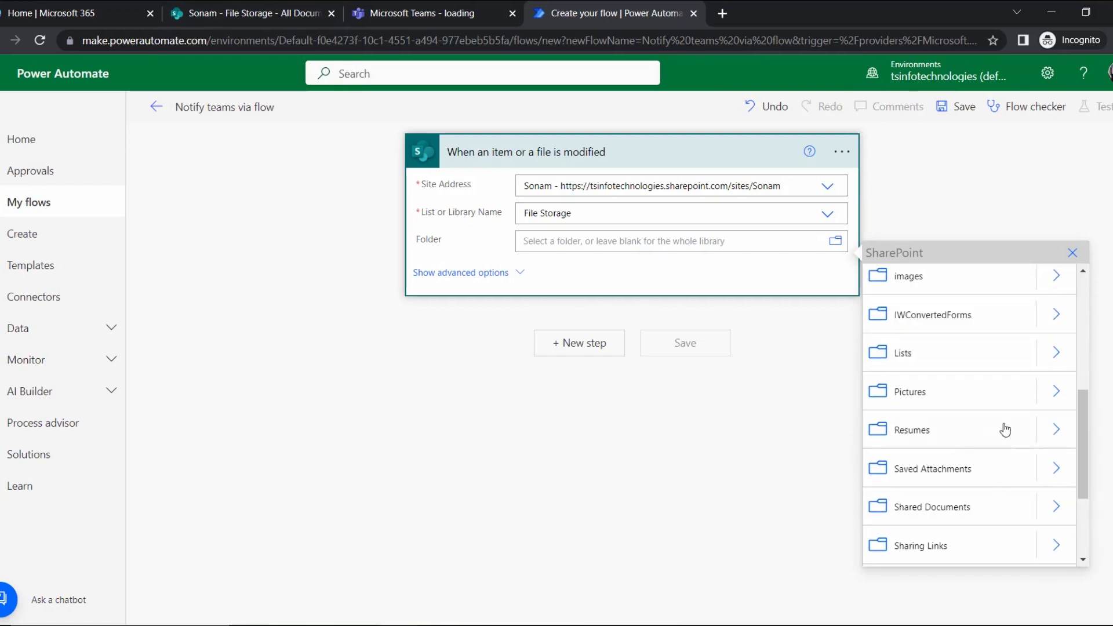
{"action": "left_click", "coordinate": [290, 8]}
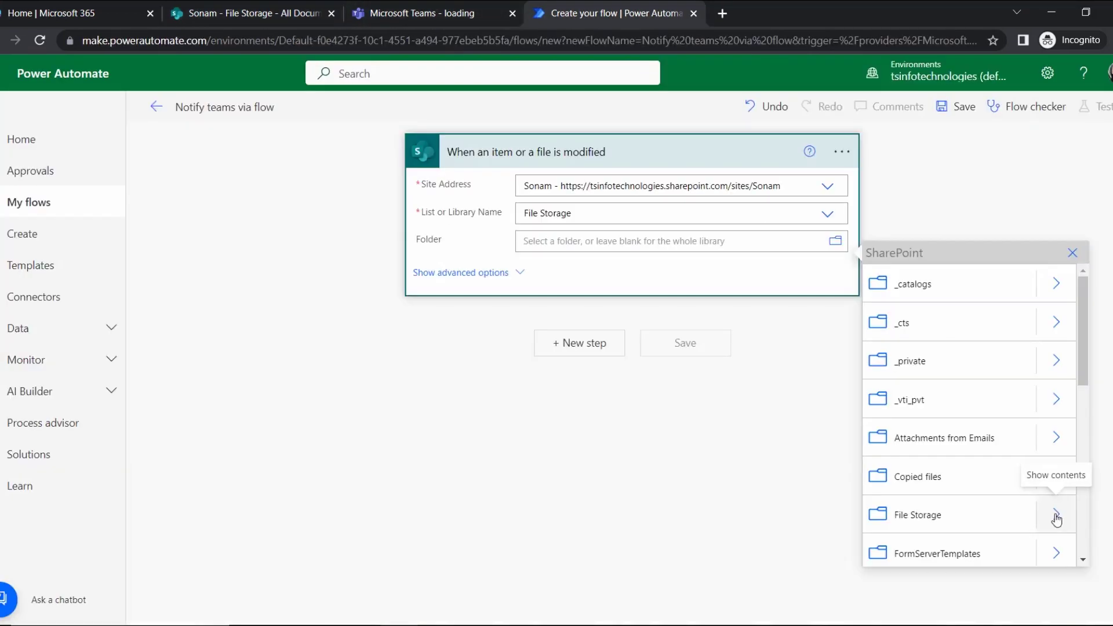
{"action": "left_click", "coordinate": [1057, 518]}
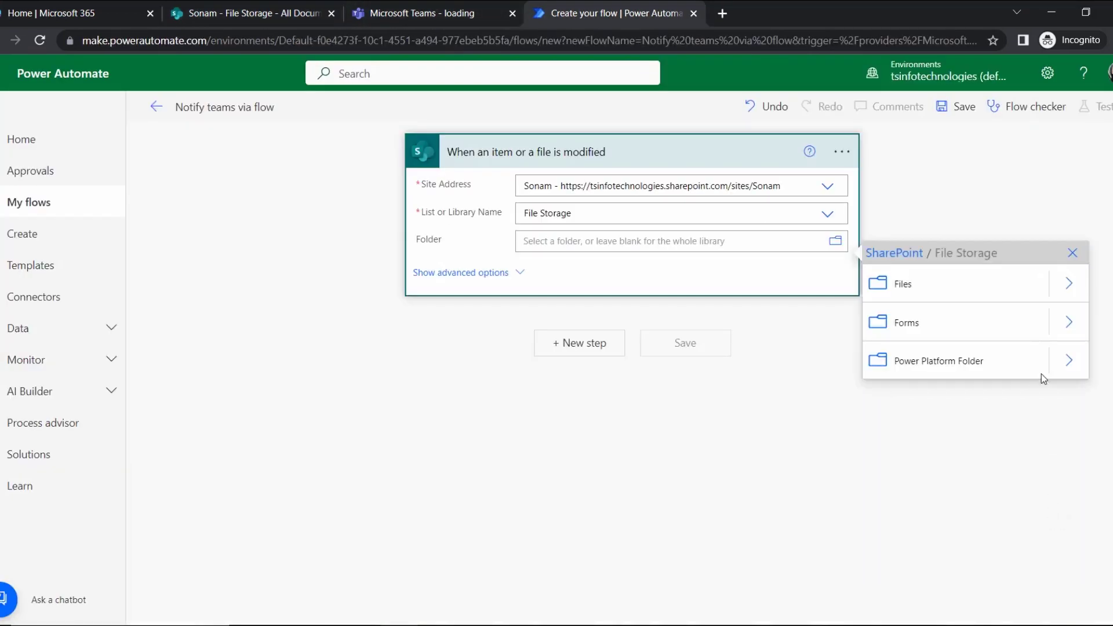
{"action": "left_click", "coordinate": [1012, 365]}
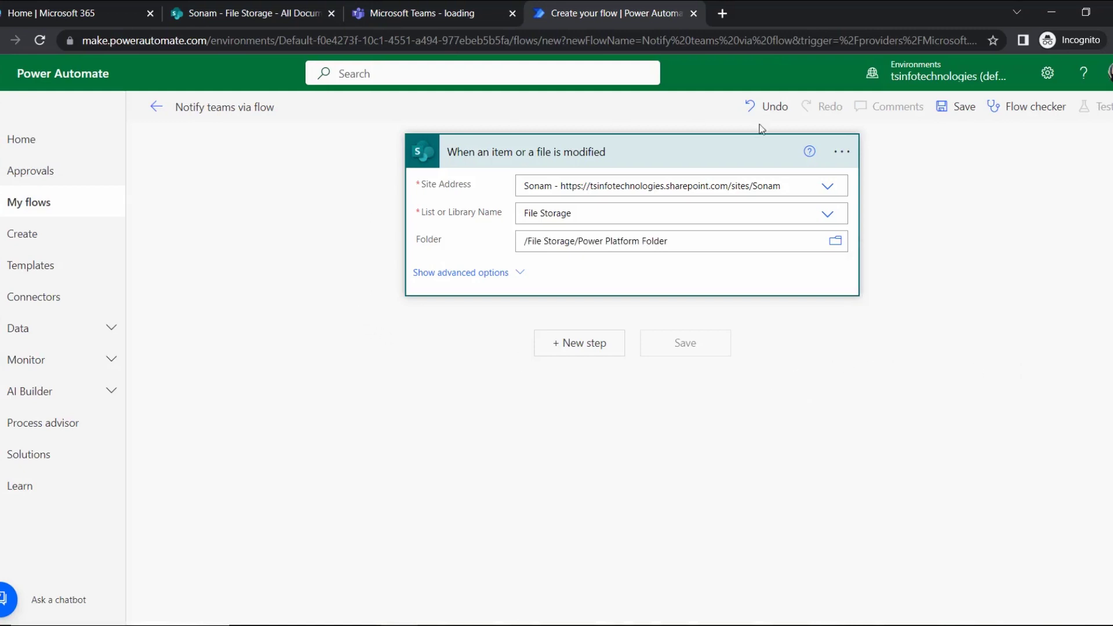
- Add the Microsoft Teams action 'Post message in a chat or channel' after the trigger
{"action": "left_click", "coordinate": [579, 347]}
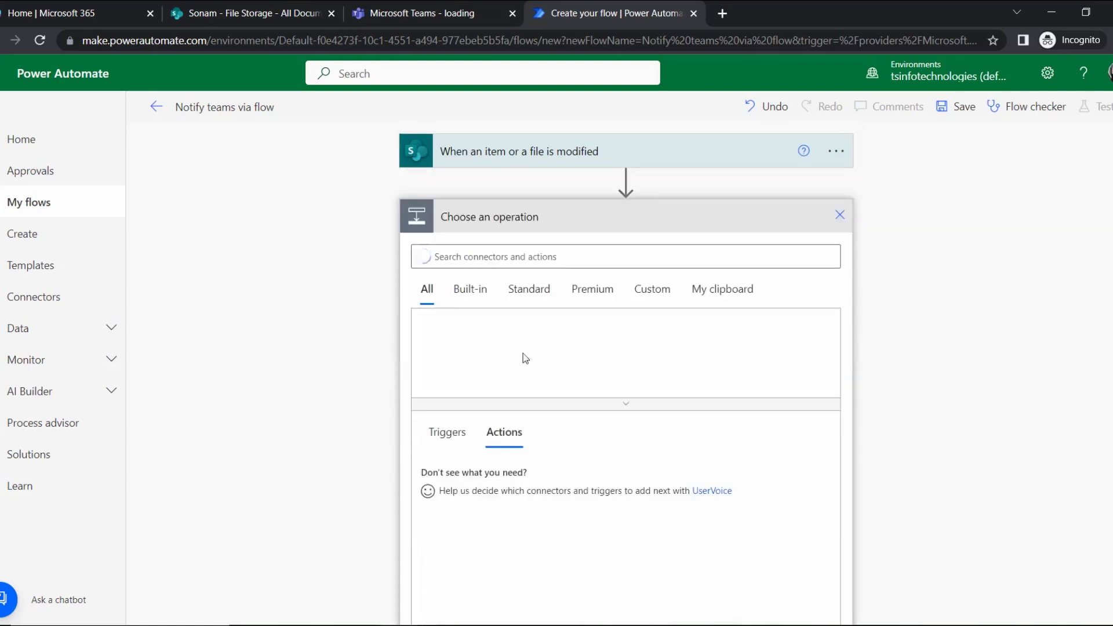
{"action": "type", "text": "Mi"}
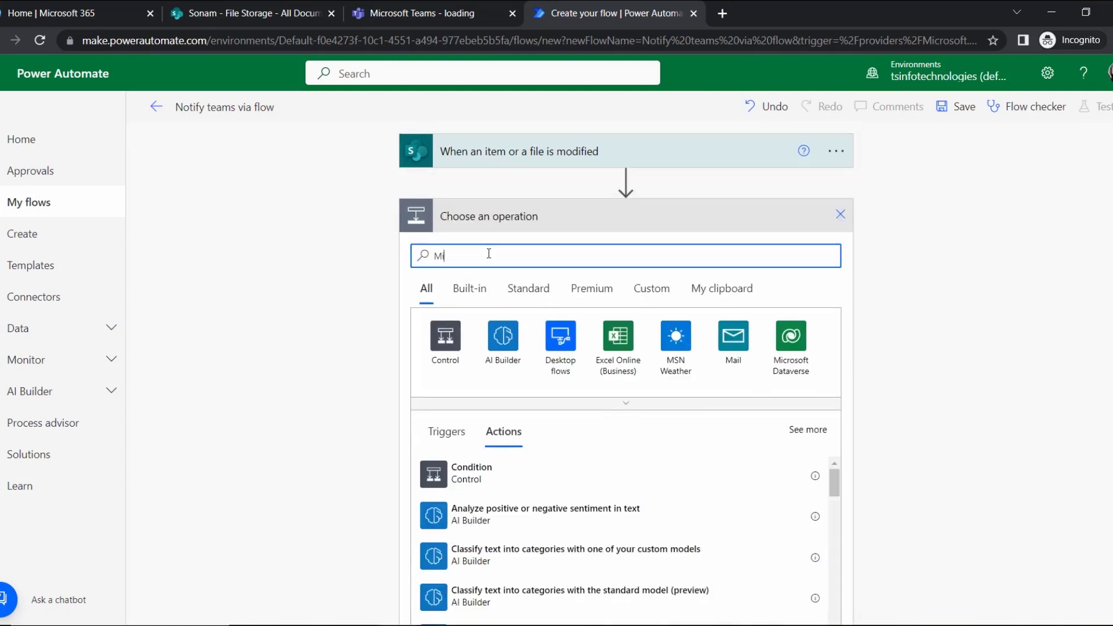
{"action": "type", "text": "cro"}
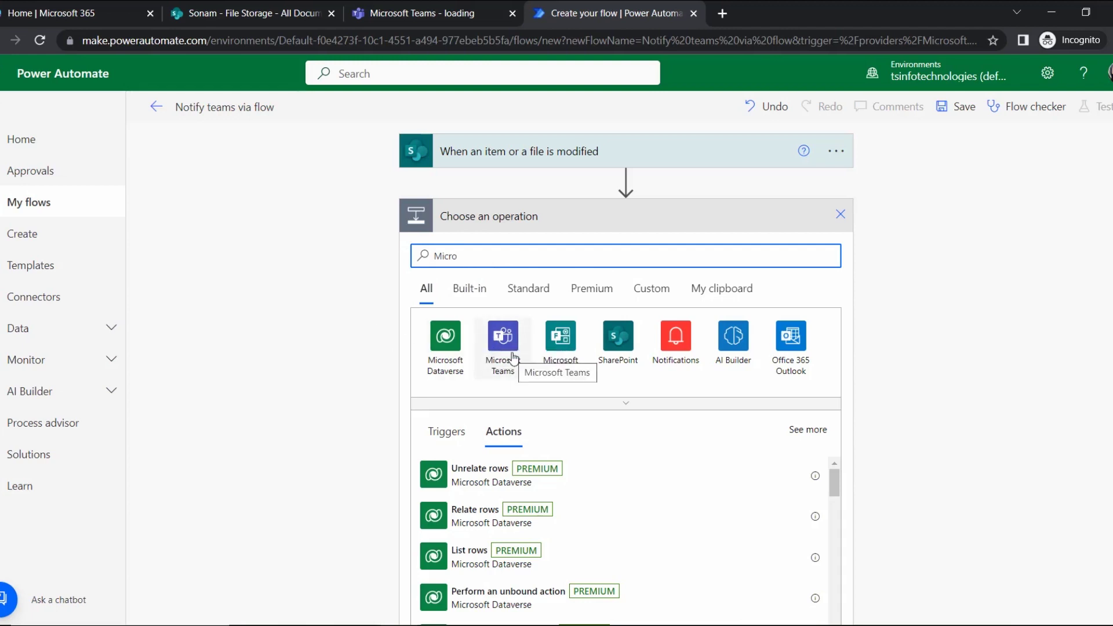
{"action": "left_click", "coordinate": [515, 332]}
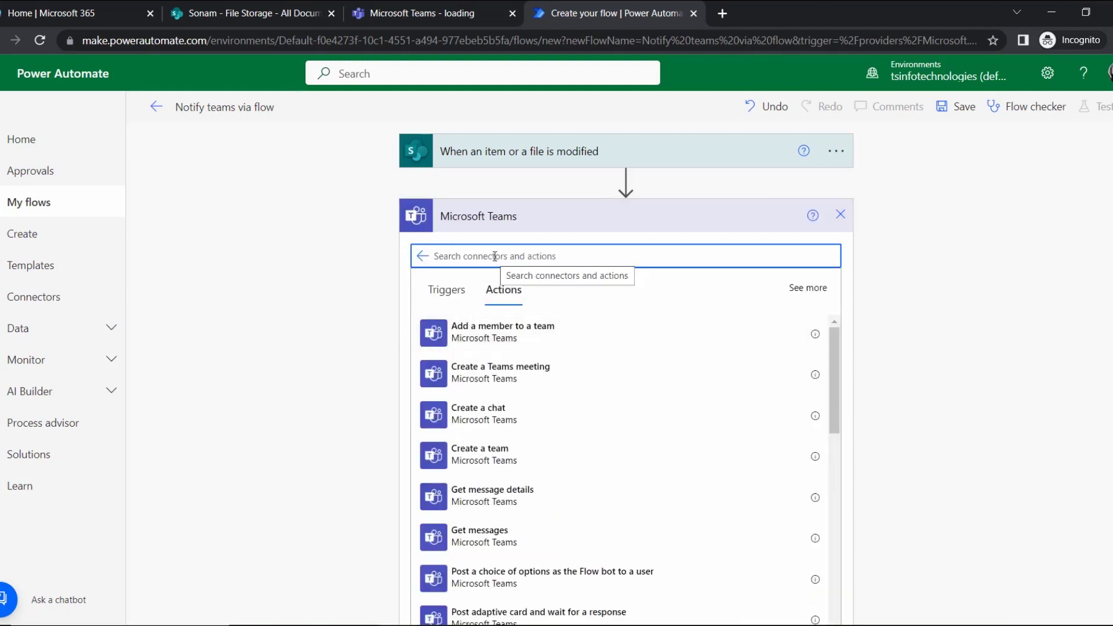
{"action": "scroll", "coordinate": [534, 419], "scroll_direction": "down", "scroll_amount": 3}
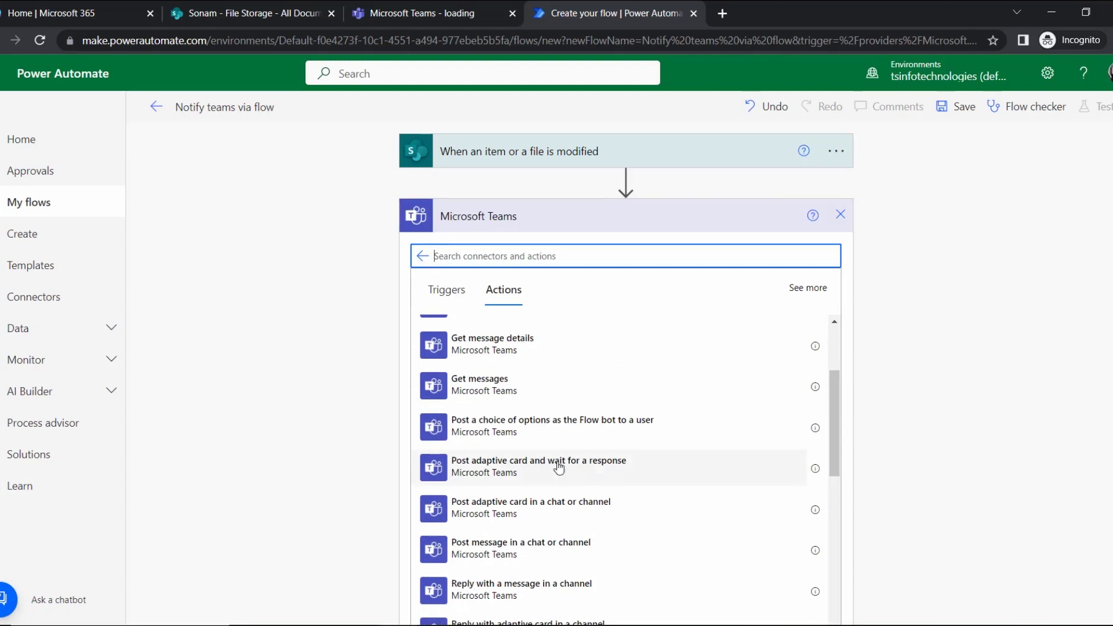
{"action": "left_click", "coordinate": [526, 556]}
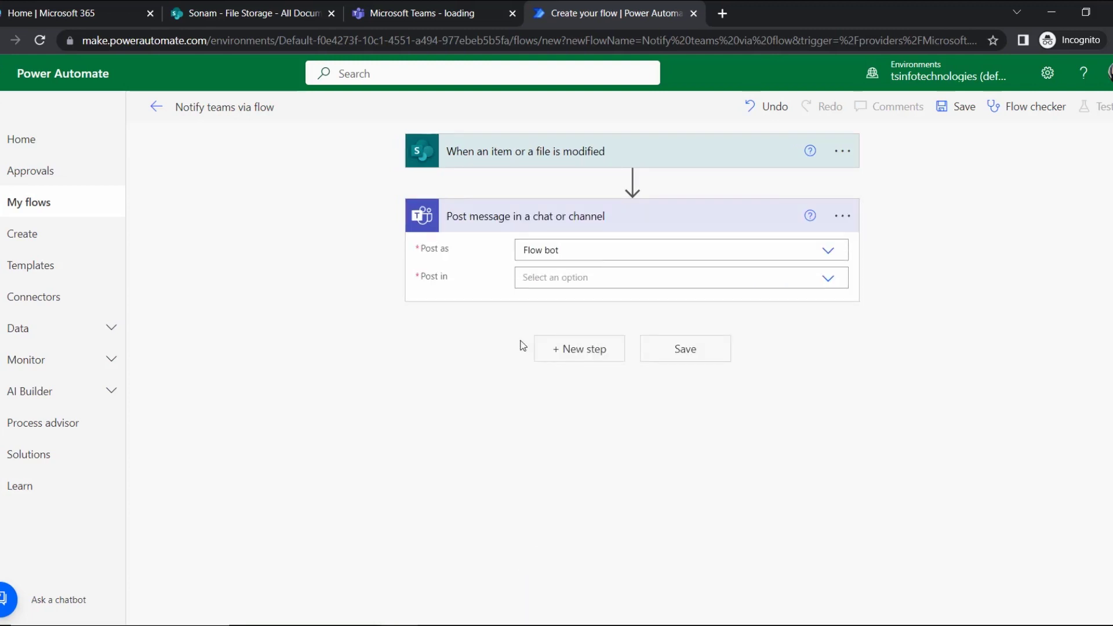
- Set the action to post in Channel, Team Team1, Channel General
{"action": "left_click", "coordinate": [846, 278]}
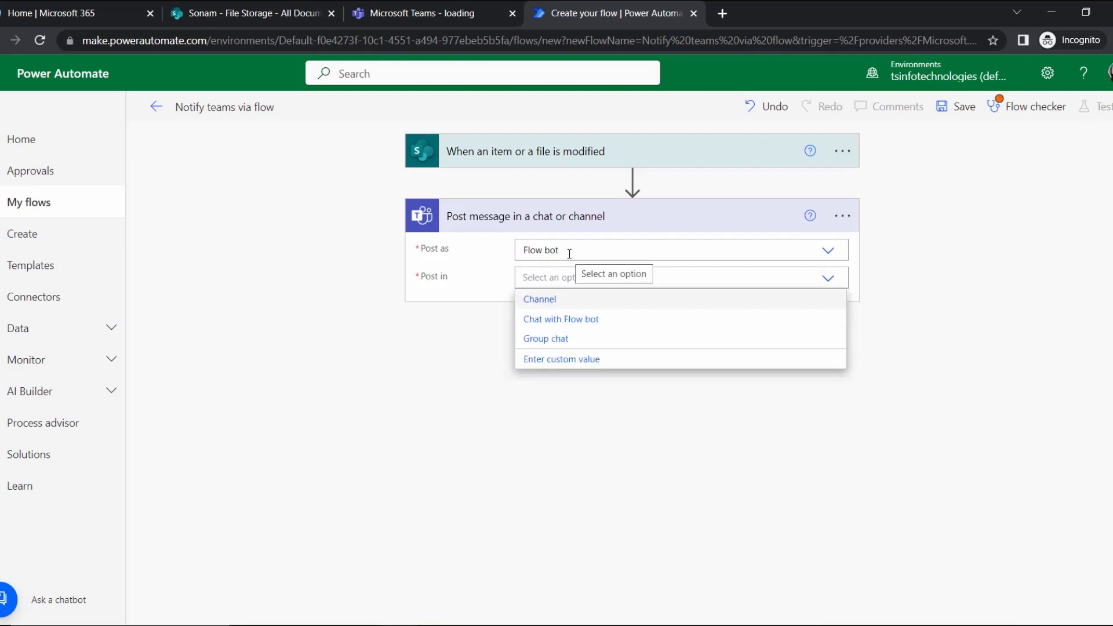
{"action": "left_click", "coordinate": [569, 307]}
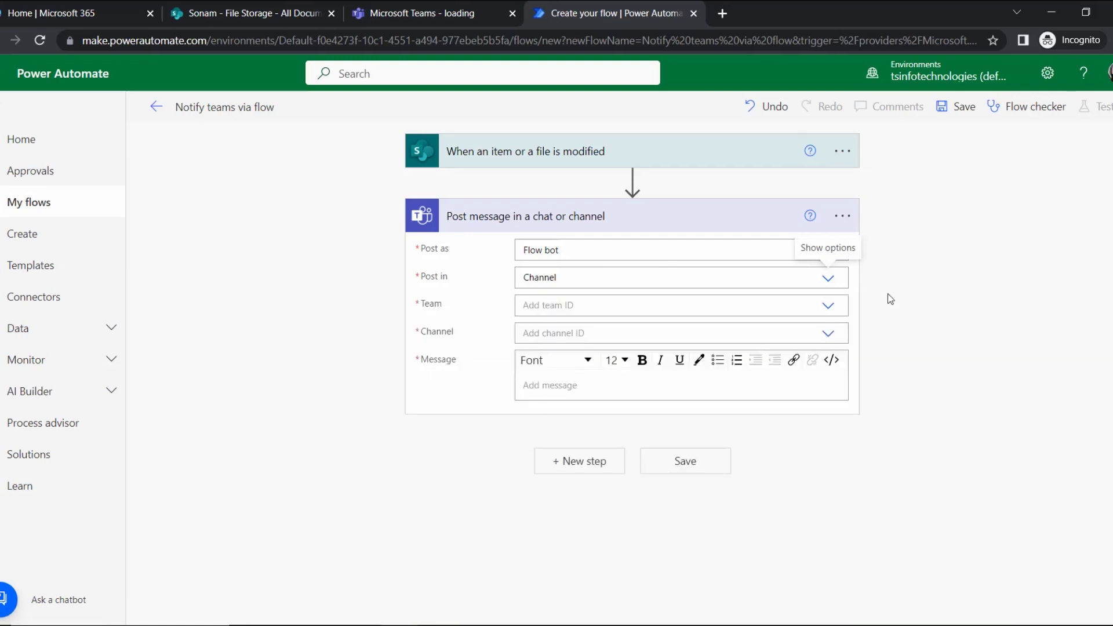
{"action": "left_click", "coordinate": [569, 305]}
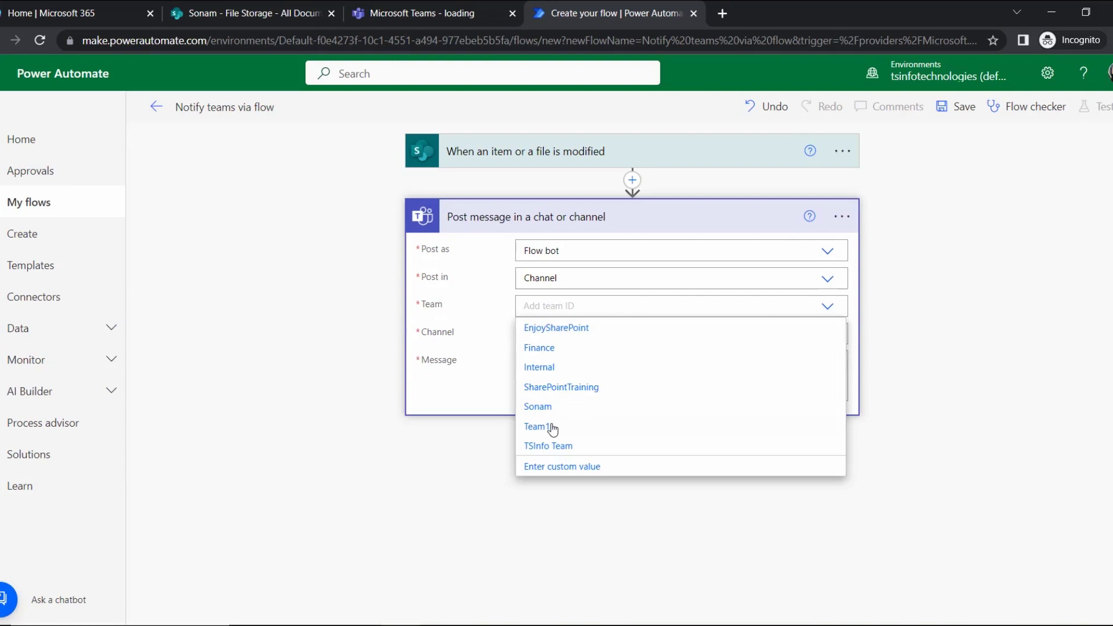
{"action": "left_click", "coordinate": [551, 427]}
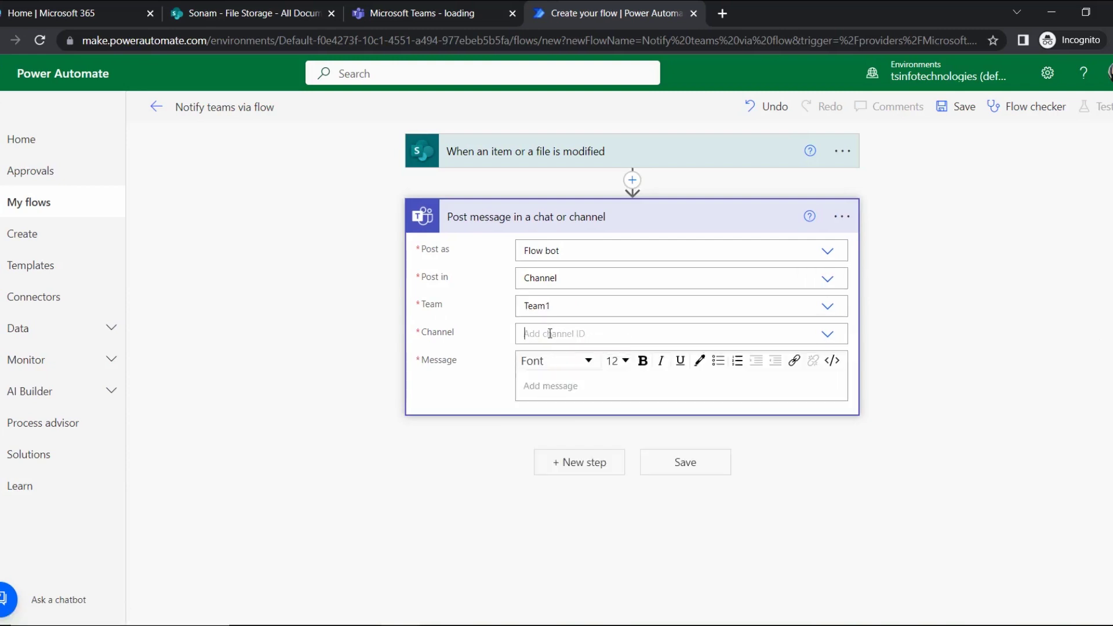
{"action": "left_click", "coordinate": [550, 334]}
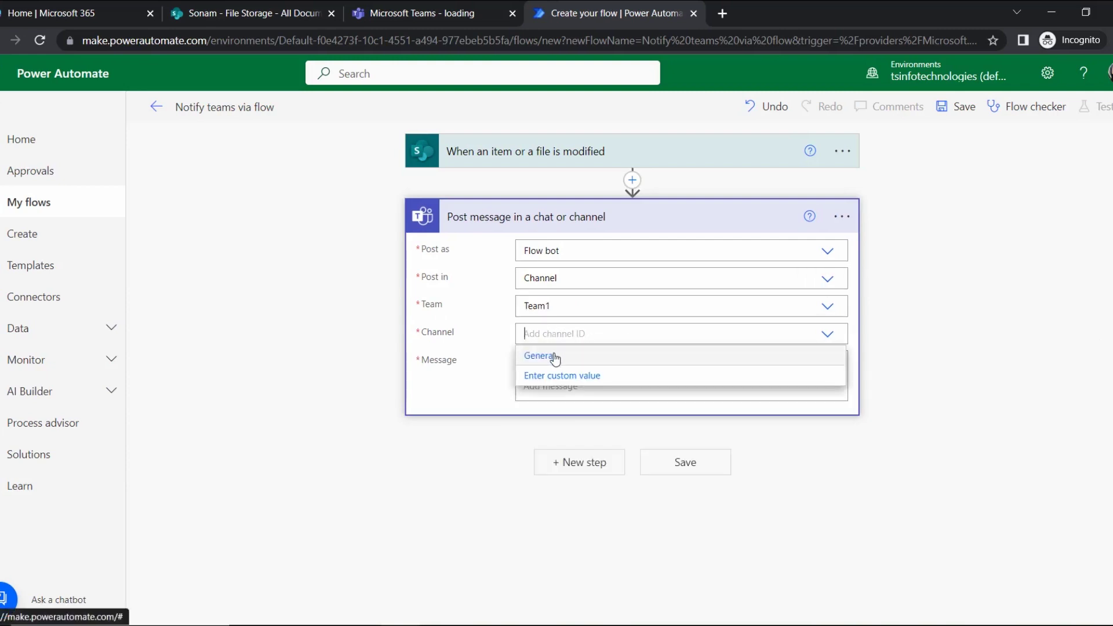
{"action": "left_click", "coordinate": [539, 355]}
{"action": "left_click", "coordinate": [549, 386]}
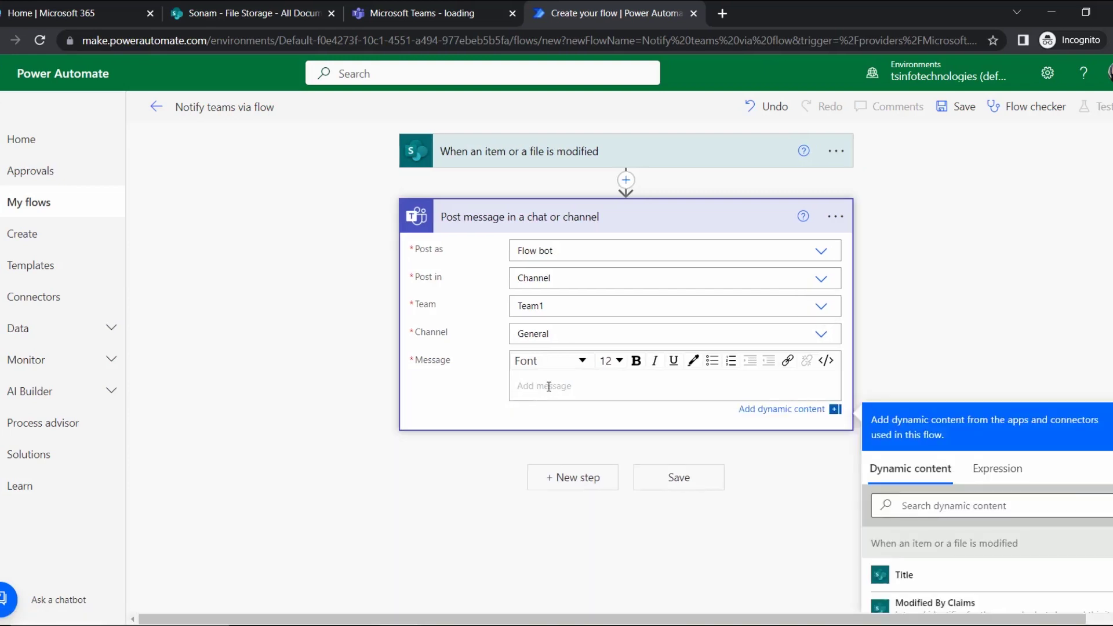
{"action": "scroll", "coordinate": [884, 346], "scroll_direction": "down", "scroll_amount": 3}
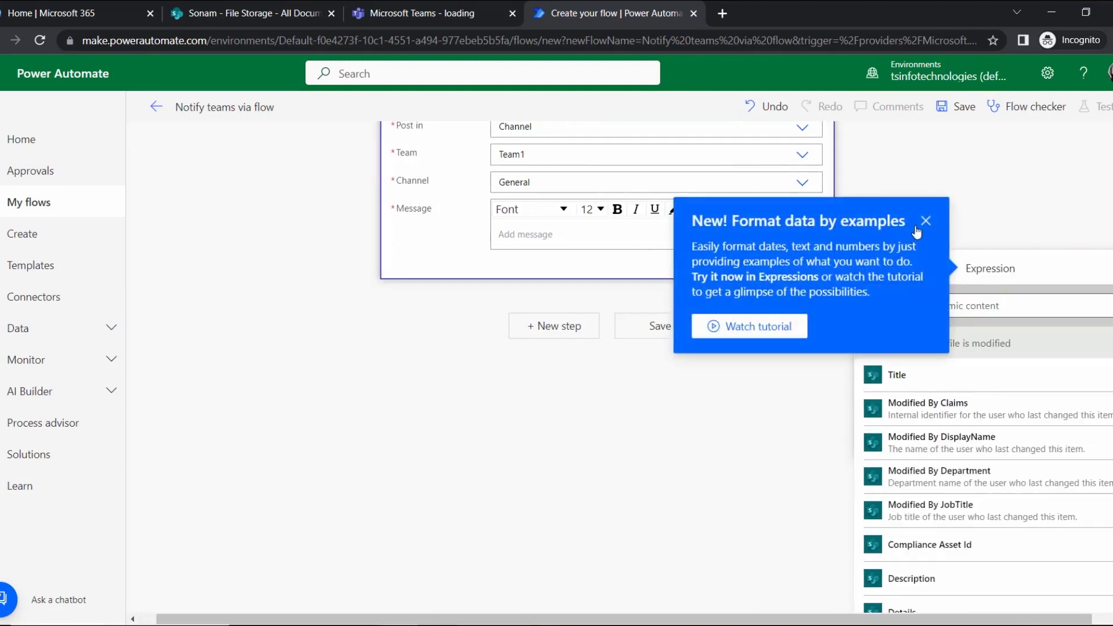
{"action": "left_click", "coordinate": [925, 221]}
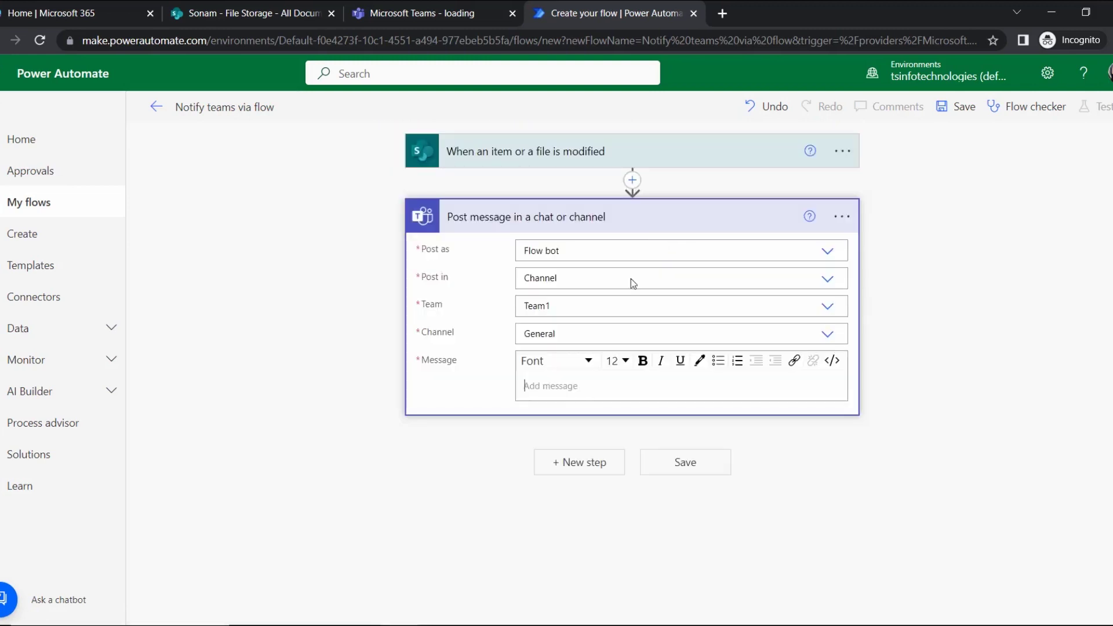
- Begin the message with 'Hi, Teams.' and a new paragraph starting 'There is a fi'
{"action": "left_click", "coordinate": [581, 380]}
{"action": "type", "text": "Hi, Teams."}
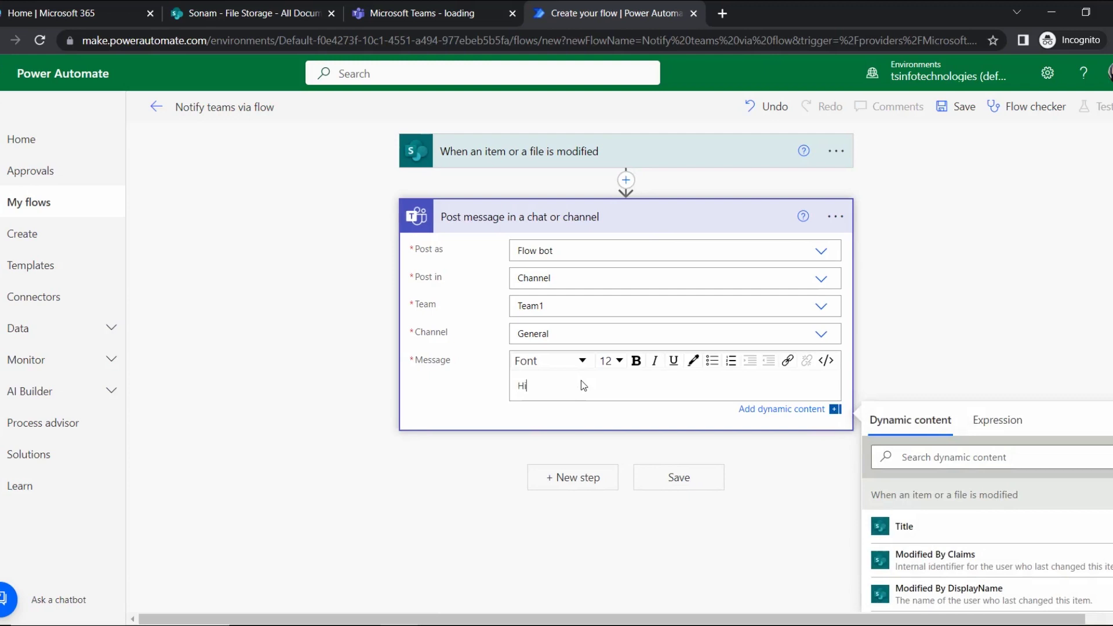
{"action": "key", "text": "Return"}
{"action": "type", "text": "There is a file"}
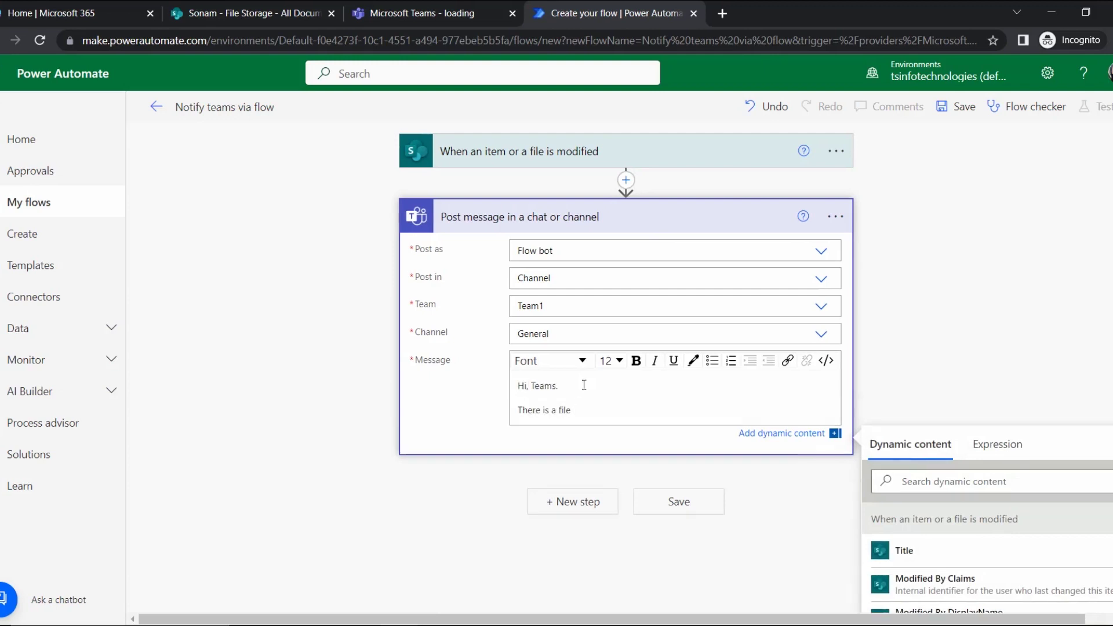
{"action": "scroll", "coordinate": [985, 406], "scroll_direction": "down", "scroll_amount": 3}
- Insert the file name and modifier's display name, adding 'ly modified by' and 'under teh Power Platform Folder'
{"action": "left_click", "coordinate": [955, 297]}
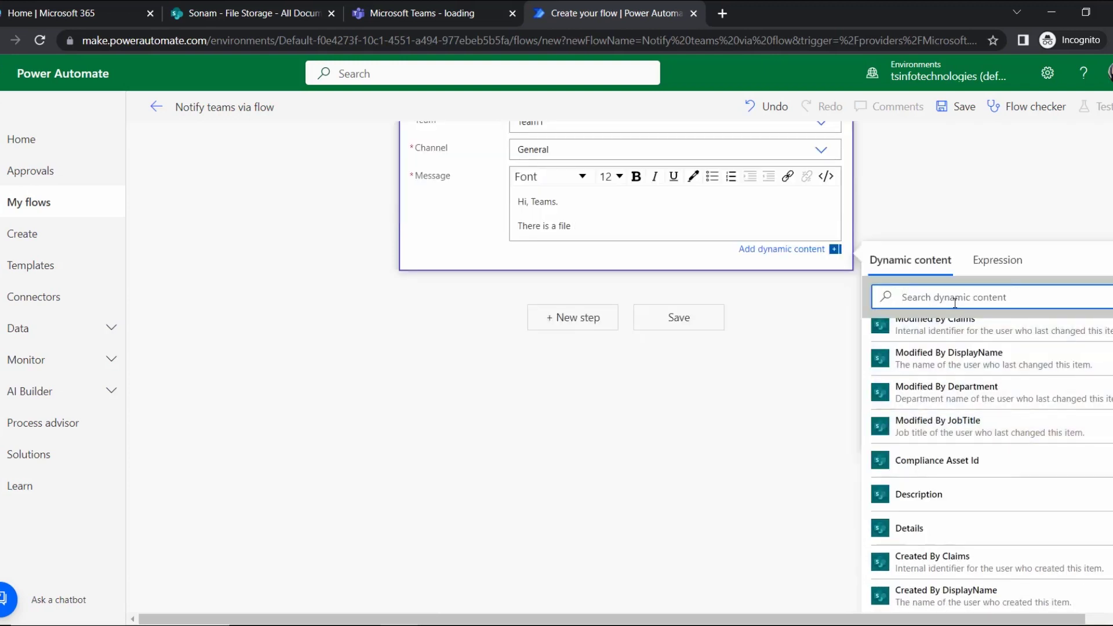
{"action": "type", "text": "file"}
{"action": "left_click", "coordinate": [947, 401]}
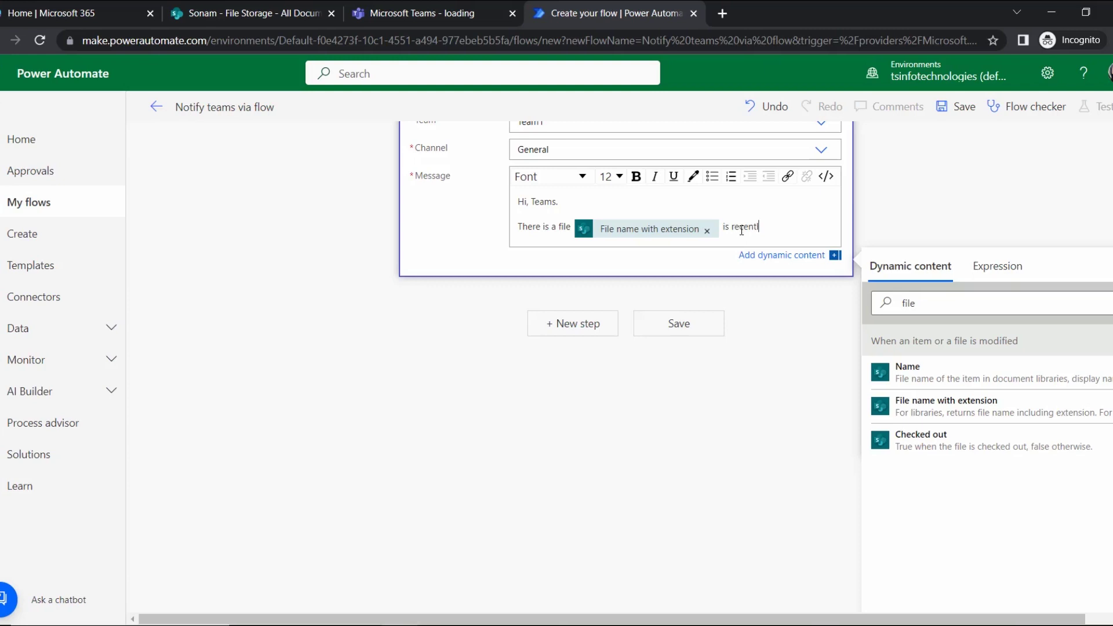
{"action": "type", "text": "ly modified by"}
{"action": "double_click", "coordinate": [944, 296]}
{"action": "type", "text": "M"}
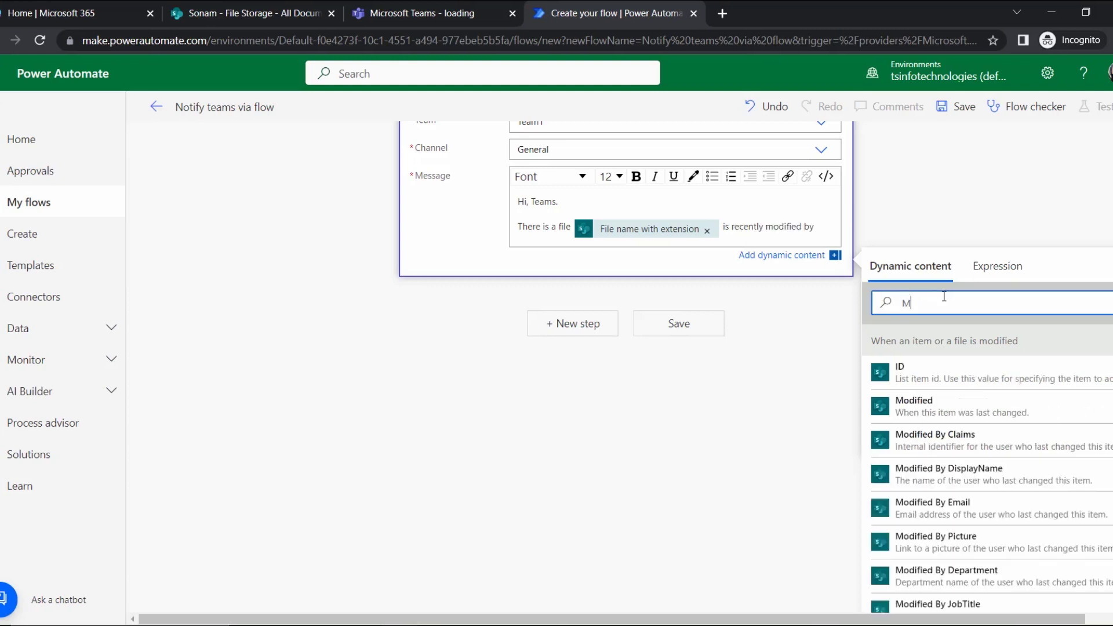
{"action": "type", "text": "odified"}
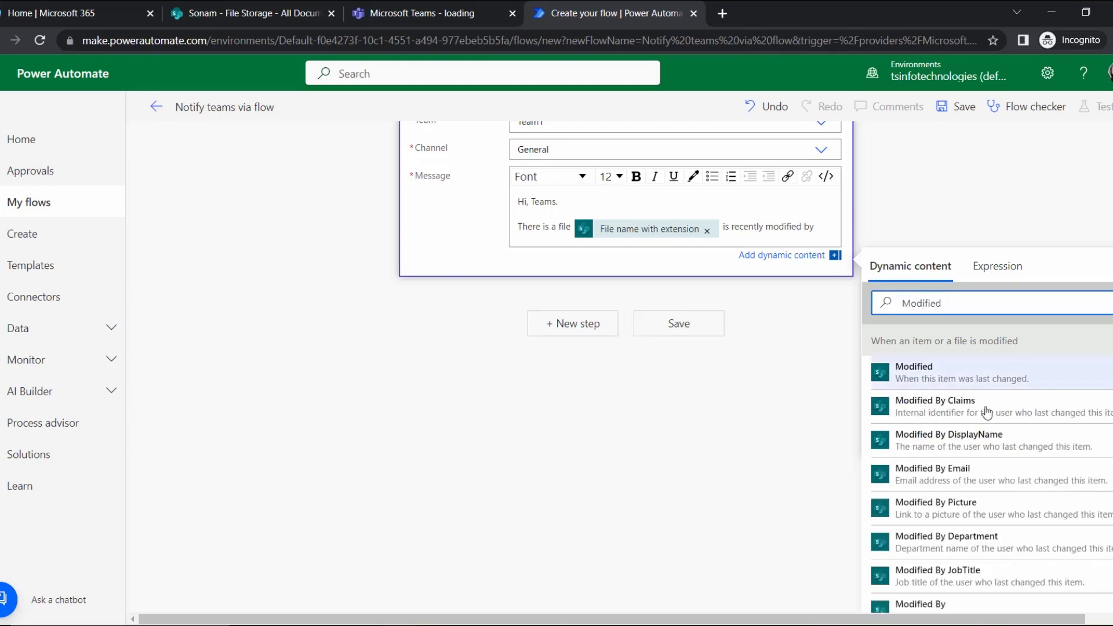
{"action": "left_click", "coordinate": [974, 444]}
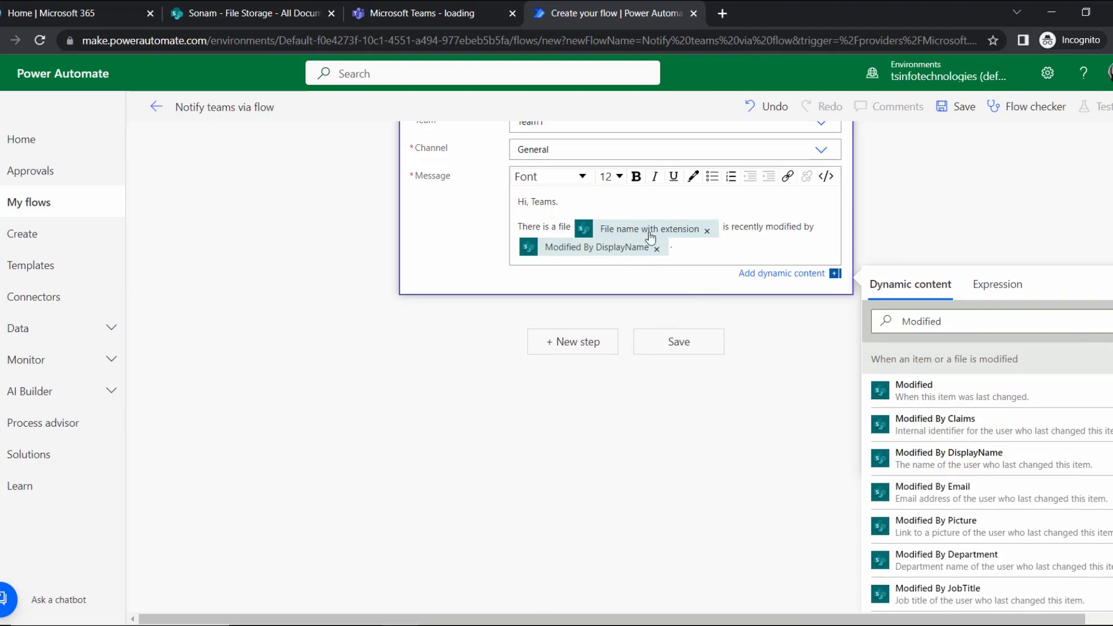
{"action": "type", "text": "under "}
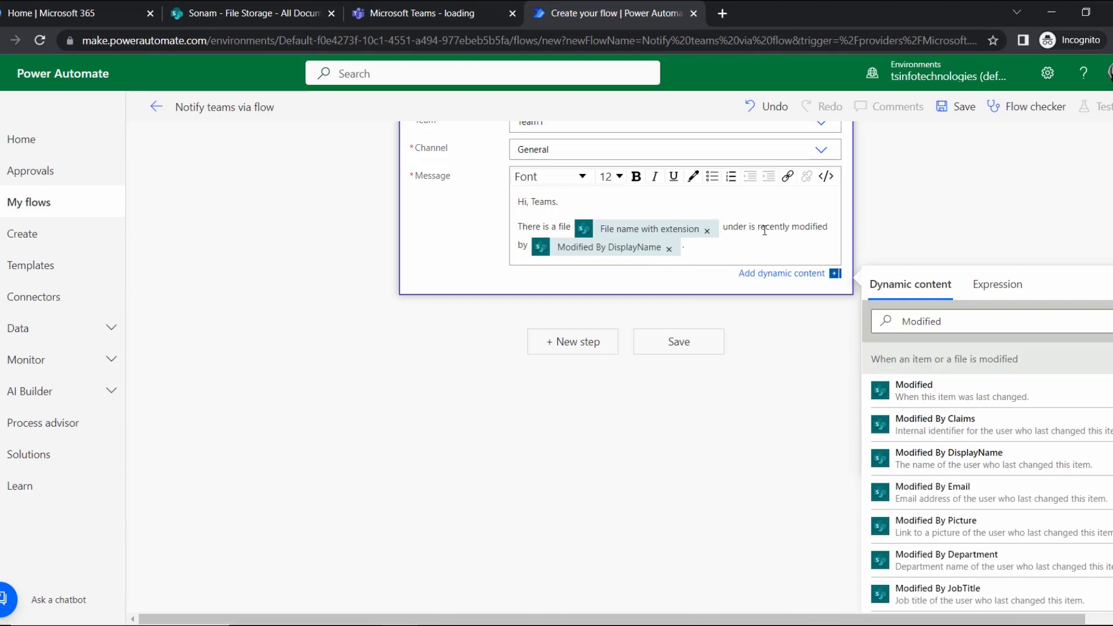
{"action": "type", "text": "teh Power Platform "}
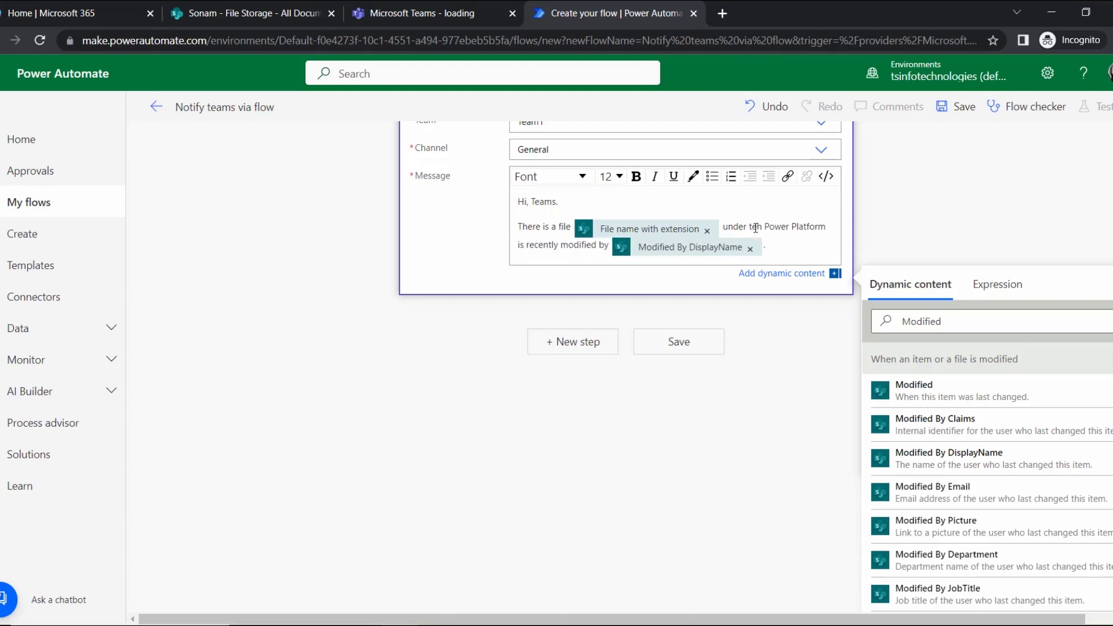
{"action": "type", "text": "Folder"}
- Make 'Power Platform Folder' bold at font size 14
{"action": "left_click", "coordinate": [760, 228]}
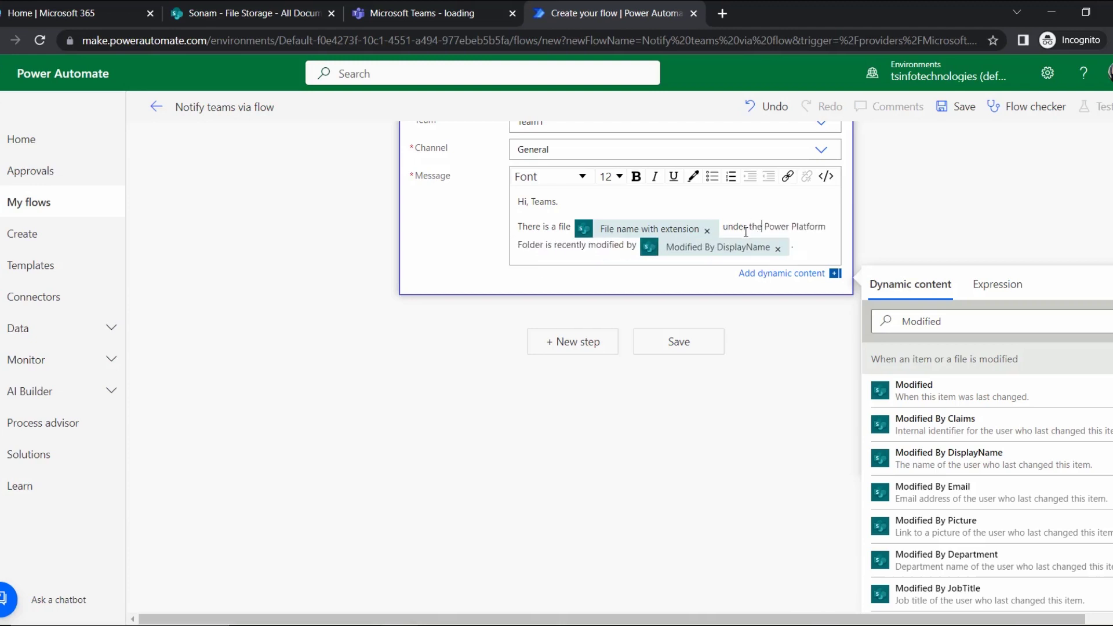
{"action": "left_click_drag", "start_coordinate": [764, 228], "coordinate": [545, 245]}
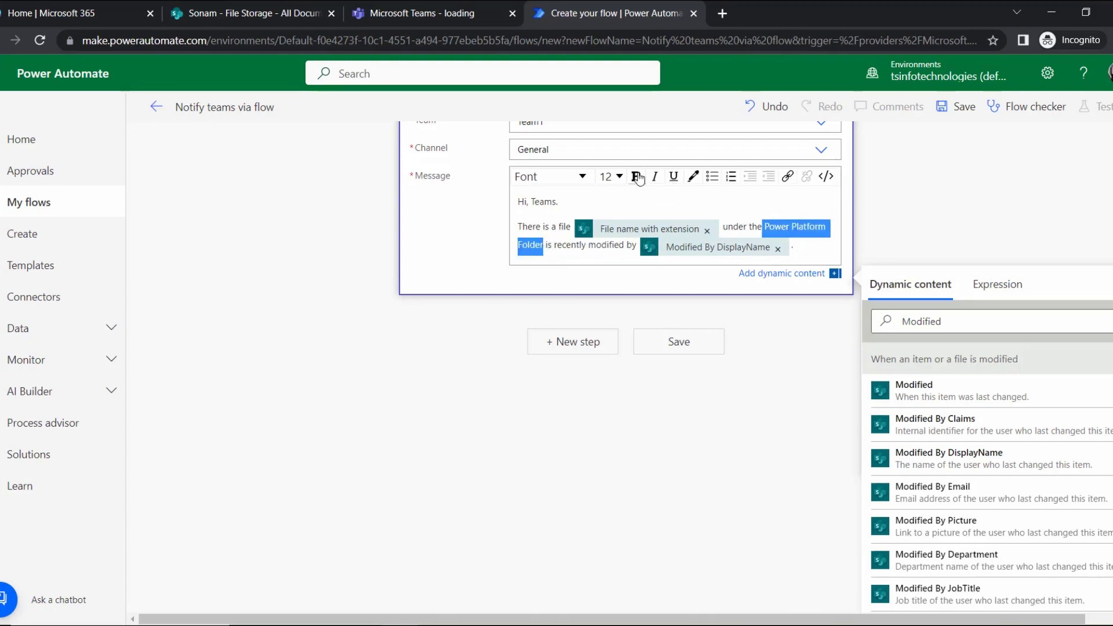
{"action": "left_click", "coordinate": [636, 176]}
{"action": "left_click", "coordinate": [617, 177]}
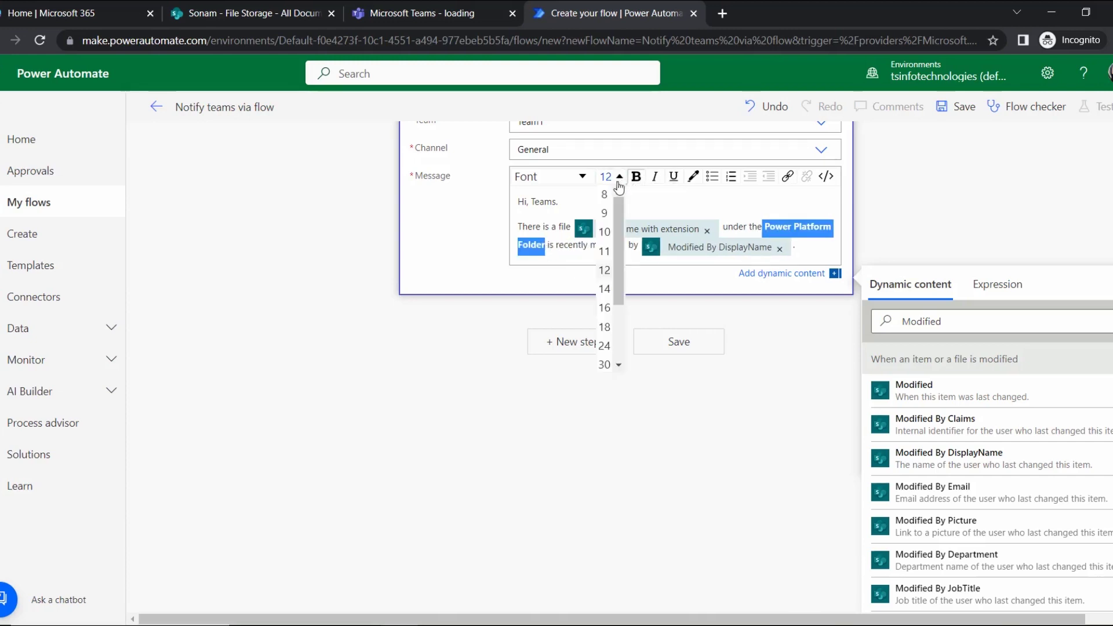
{"action": "left_click", "coordinate": [608, 290]}
- End the message with a new 'Thank u' line
{"action": "left_click", "coordinate": [682, 246]}
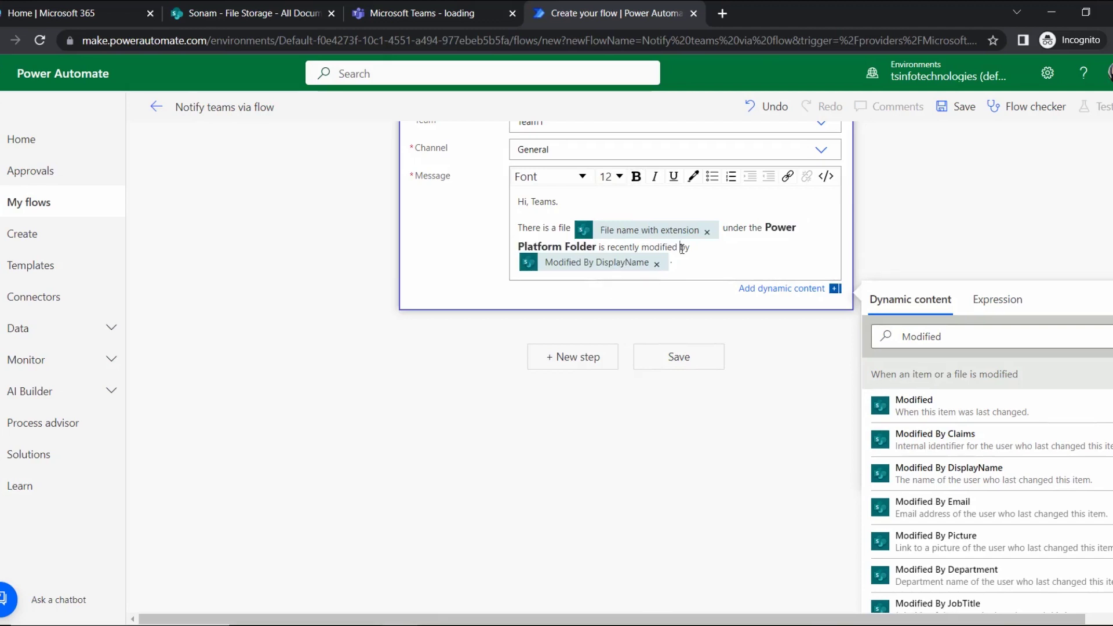
{"action": "key", "text": "Return"}
{"action": "type", "text": "Thank u"}
{"action": "left_click", "coordinate": [833, 374]}
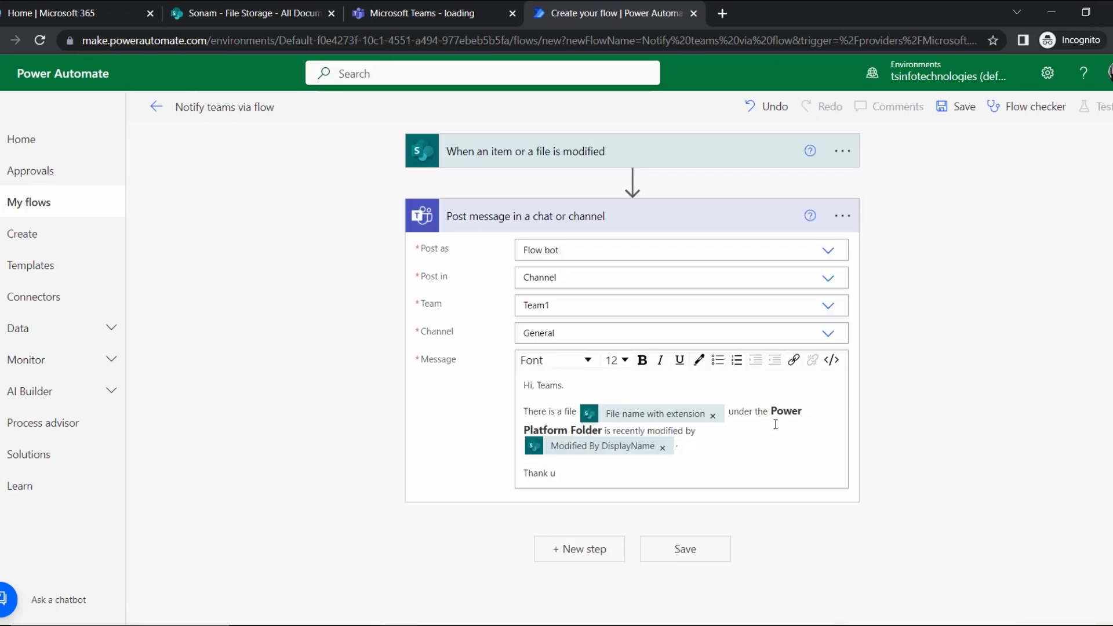
- Save the flow and start a manual test run
{"action": "left_click", "coordinate": [702, 550]}
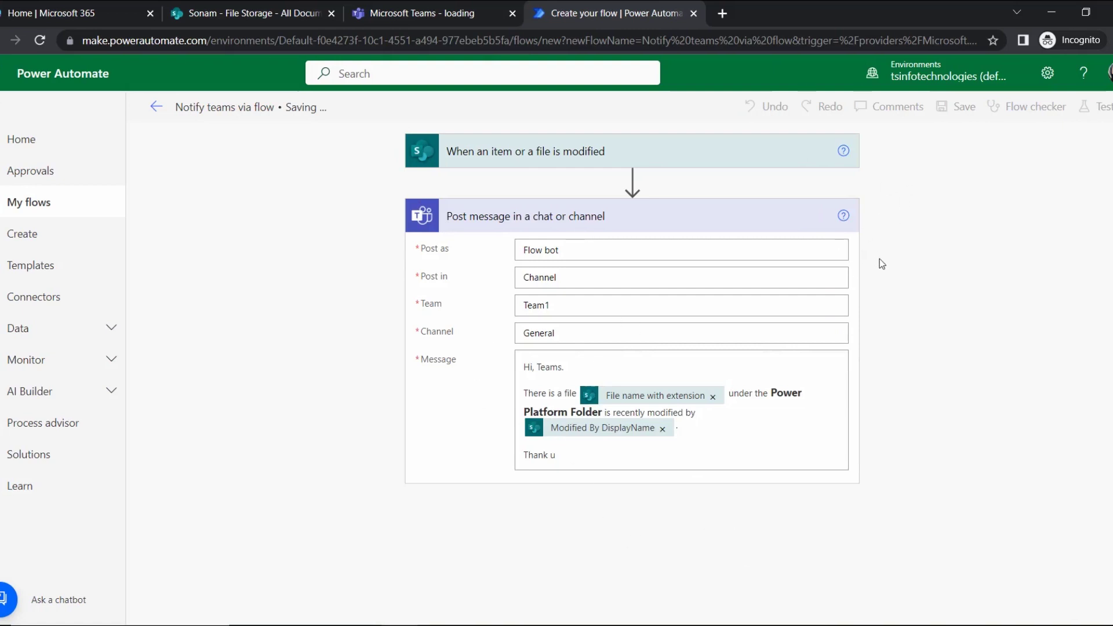
{"action": "left_click", "coordinate": [1097, 106]}
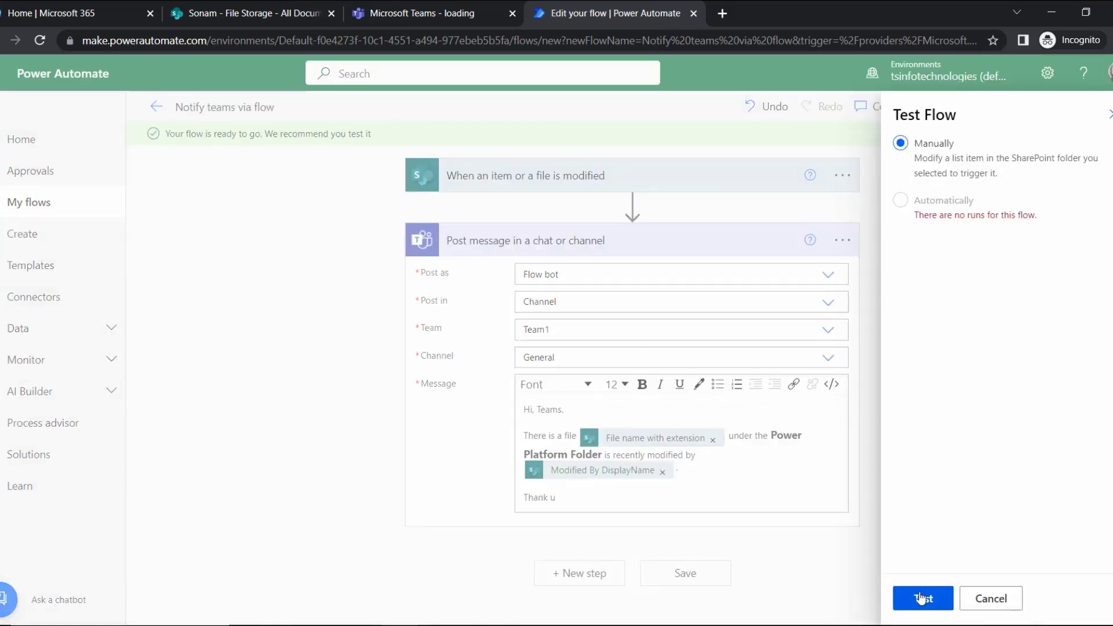
{"action": "left_click", "coordinate": [922, 599]}
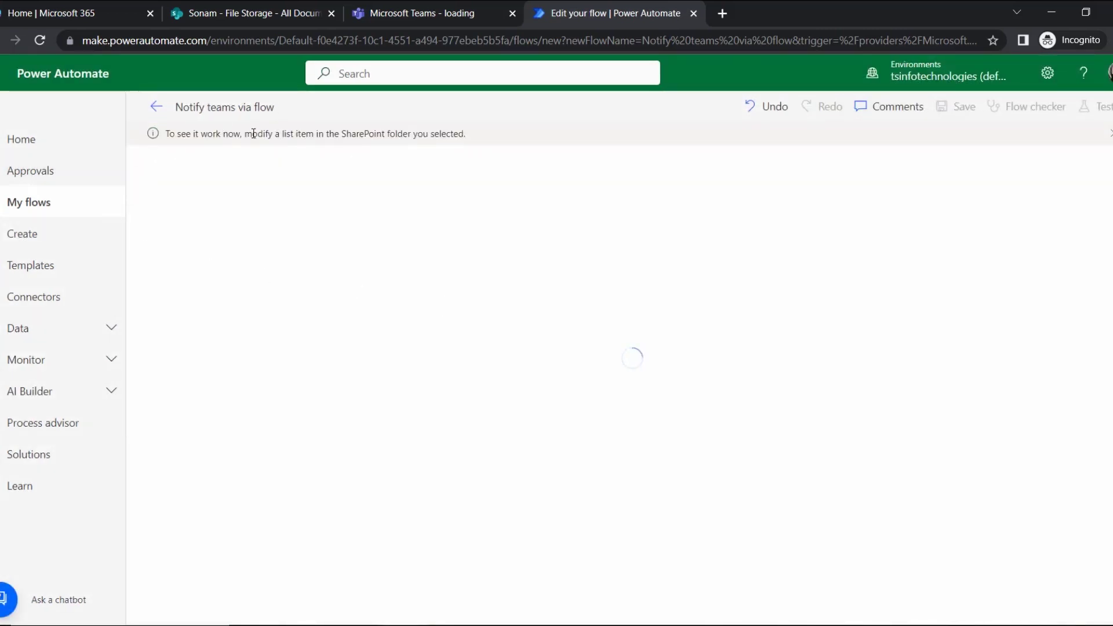
{"action": "left_click_drag", "start_coordinate": [253, 134], "coordinate": [457, 135]}
{"action": "left_click", "coordinate": [508, 132]}
- Add 'the' to the first bullet of Canvas_Model_Portal Powerapp.docx in Power Platform Folder, then refresh the library
{"action": "left_click", "coordinate": [251, 7]}
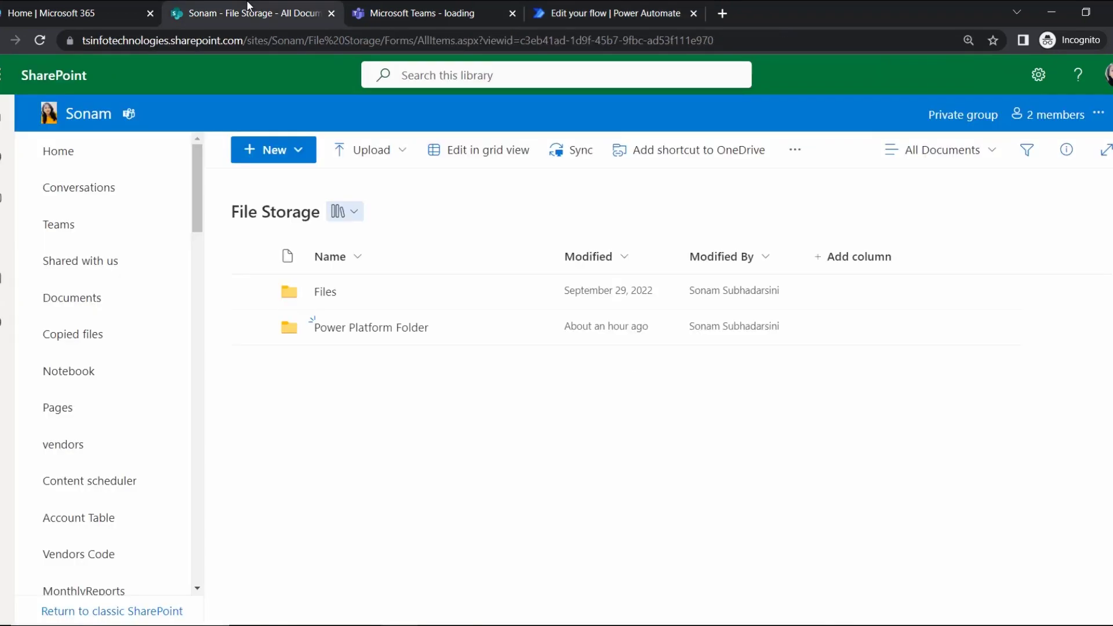
{"action": "left_click", "coordinate": [371, 333]}
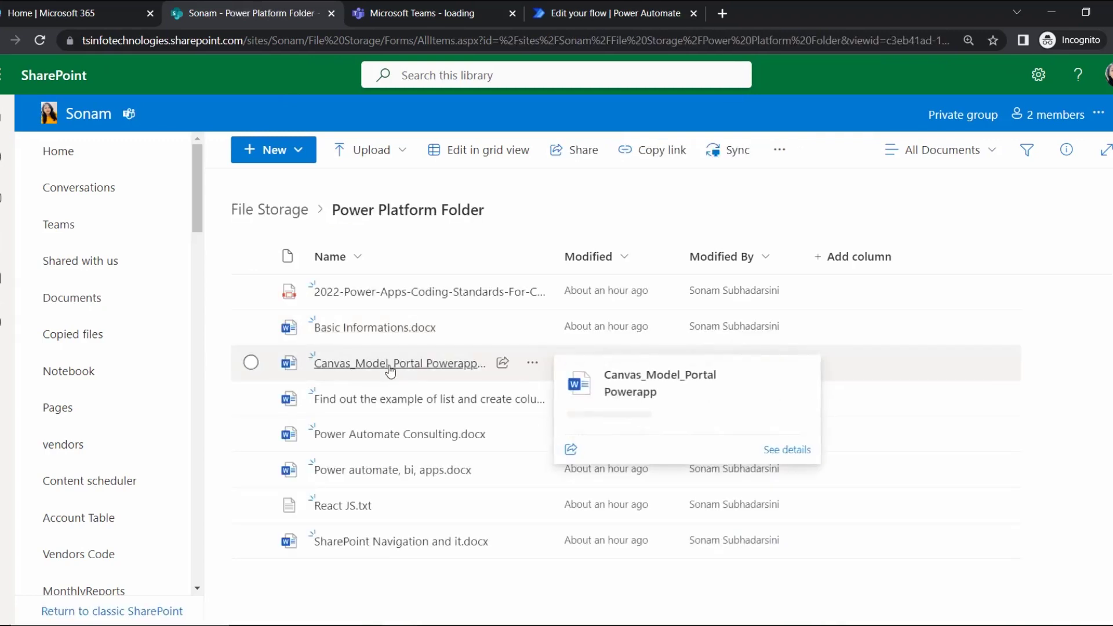
{"action": "left_click", "coordinate": [391, 365]}
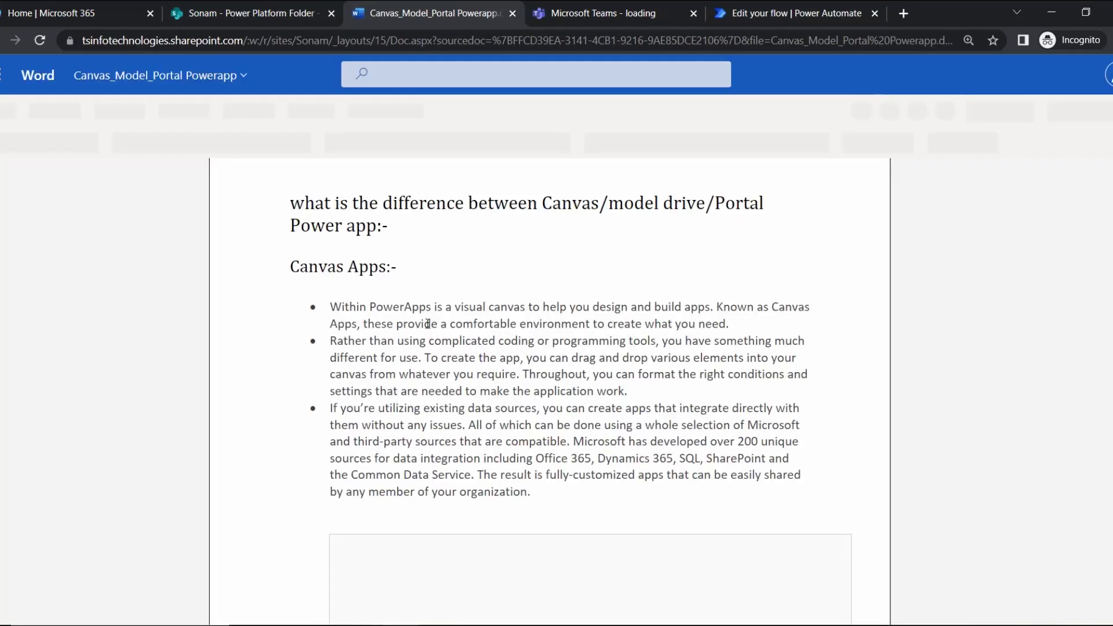
{"action": "left_click", "coordinate": [370, 370]}
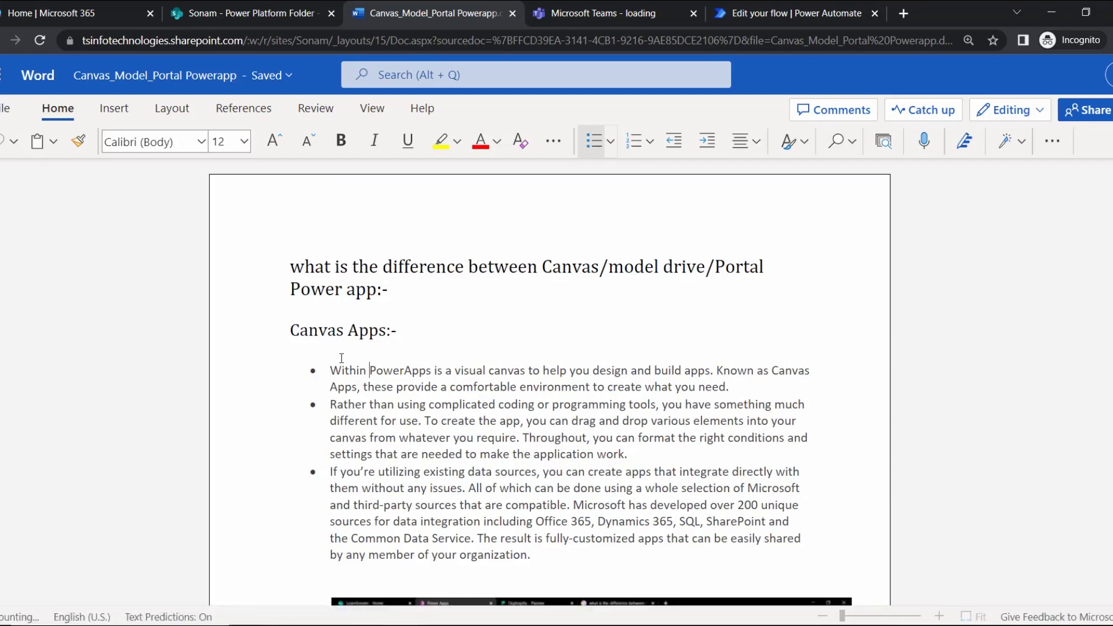
{"action": "type", "text": "the"}
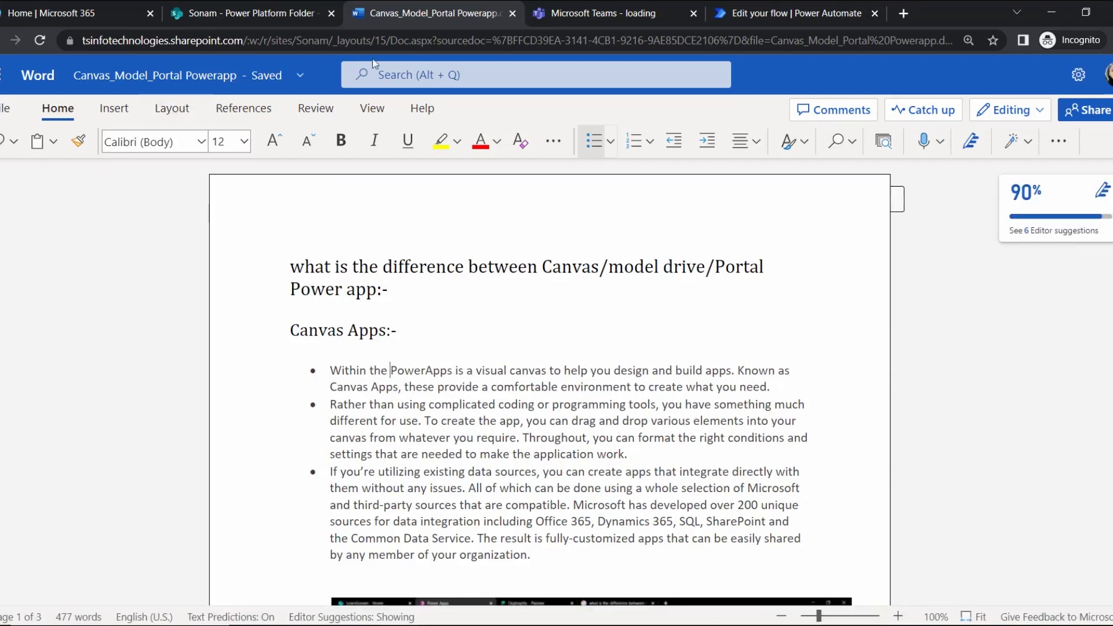
{"action": "left_click", "coordinate": [513, 13]}
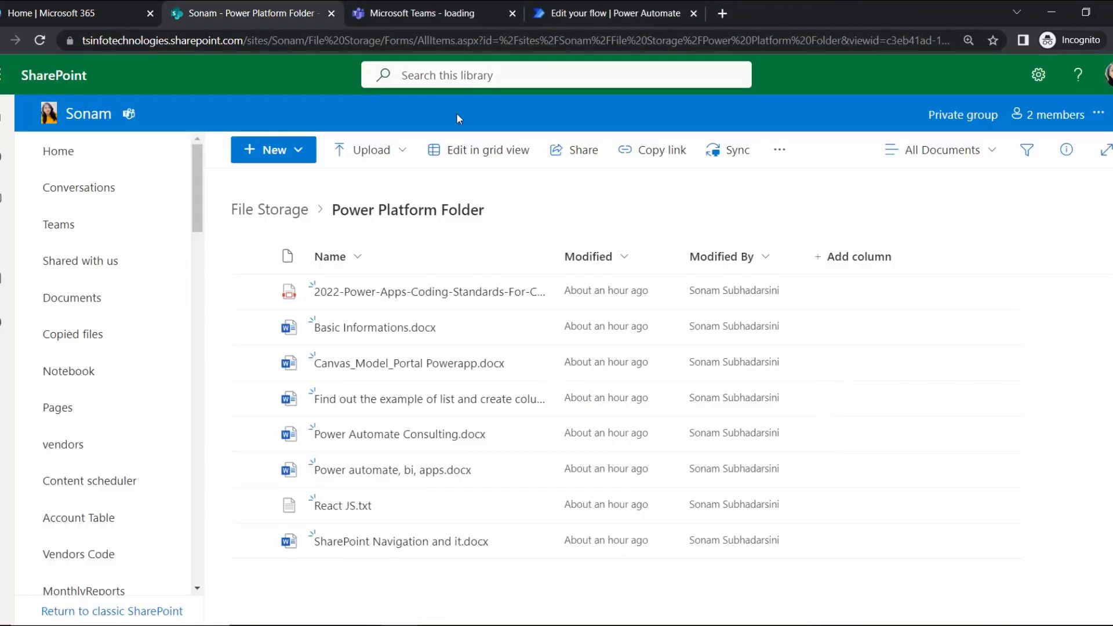
{"action": "left_click", "coordinate": [40, 40]}
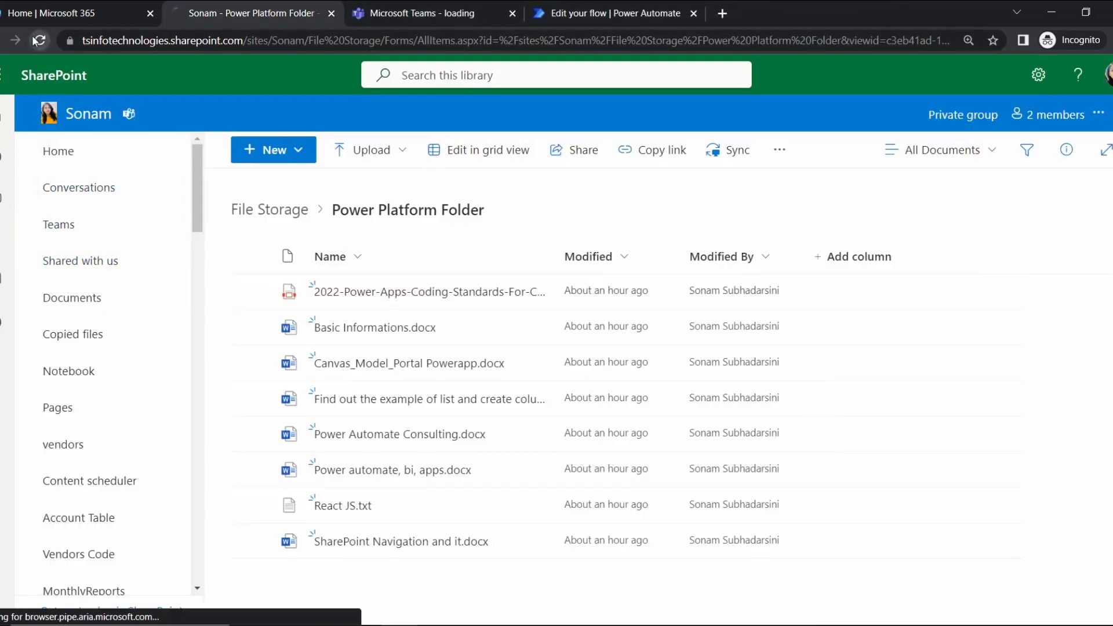
{"action": "left_click", "coordinate": [251, 363]}
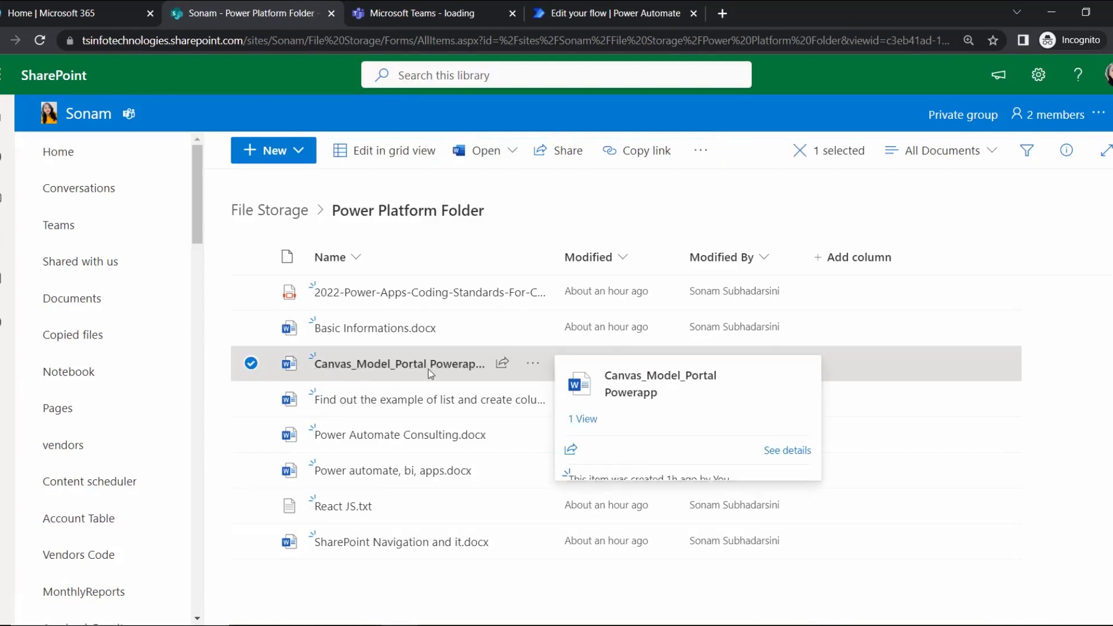
{"action": "left_click", "coordinate": [521, 207]}
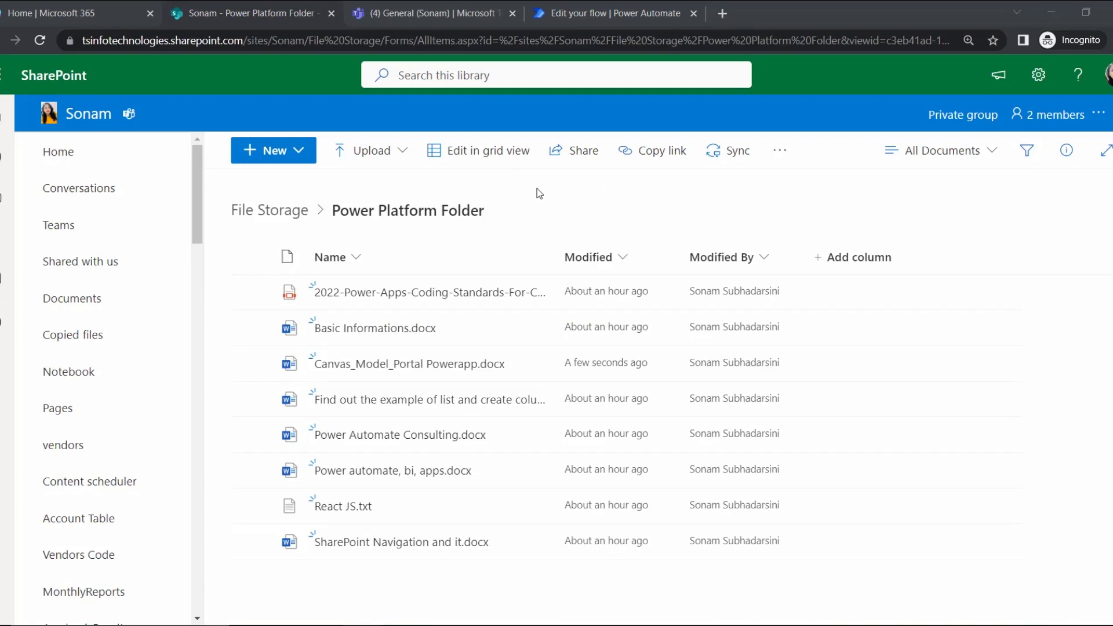
- Check Team1's General channel for the flow's post naming Canvas_Model_Portal Powerapp.docx and its modifier
{"action": "left_click", "coordinate": [444, 18]}
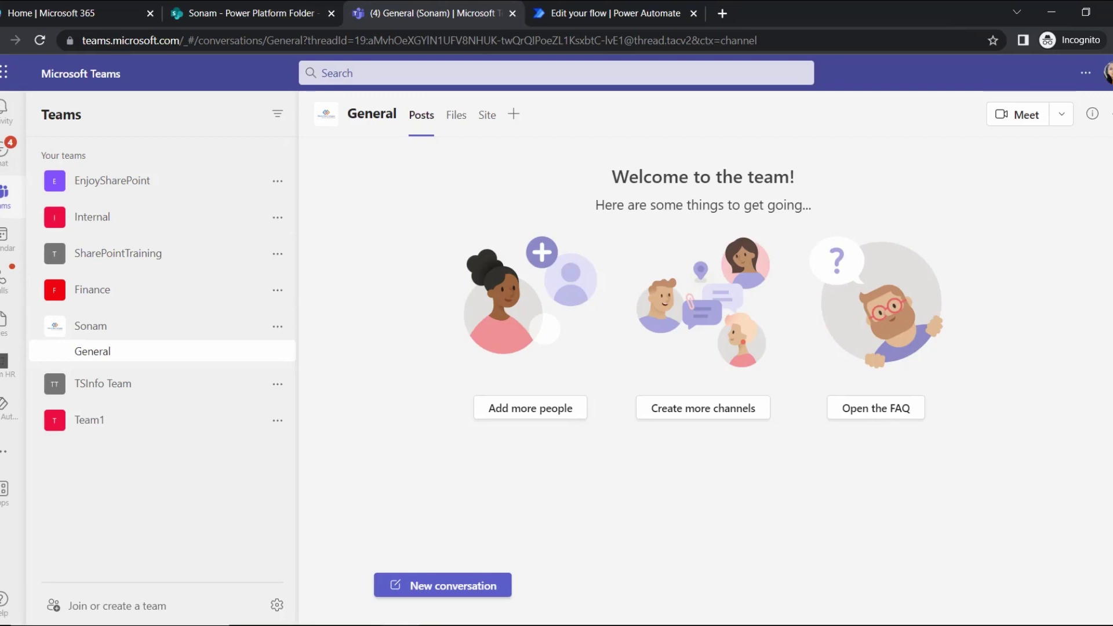
{"action": "left_click", "coordinate": [101, 428]}
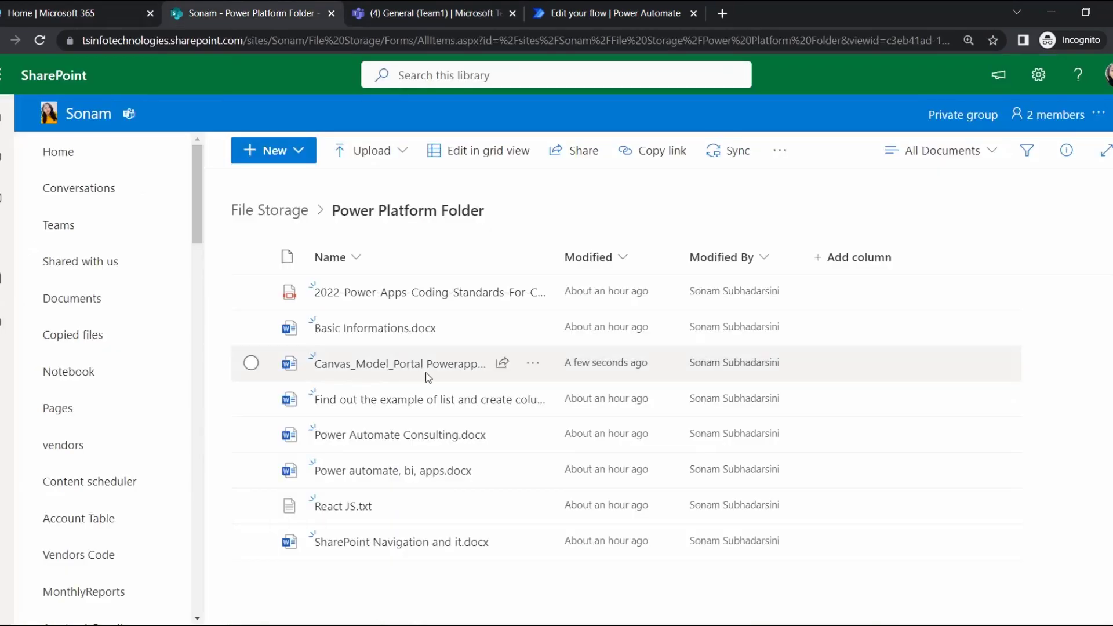
{"action": "left_click", "coordinate": [666, 7]}
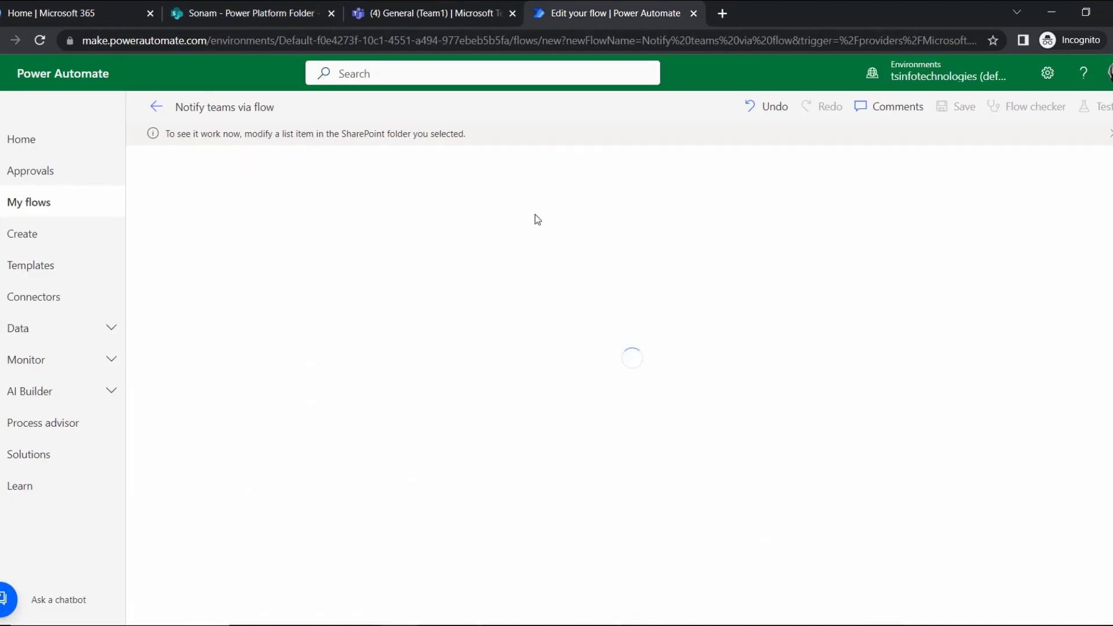
{"action": "left_click", "coordinate": [406, 13]}
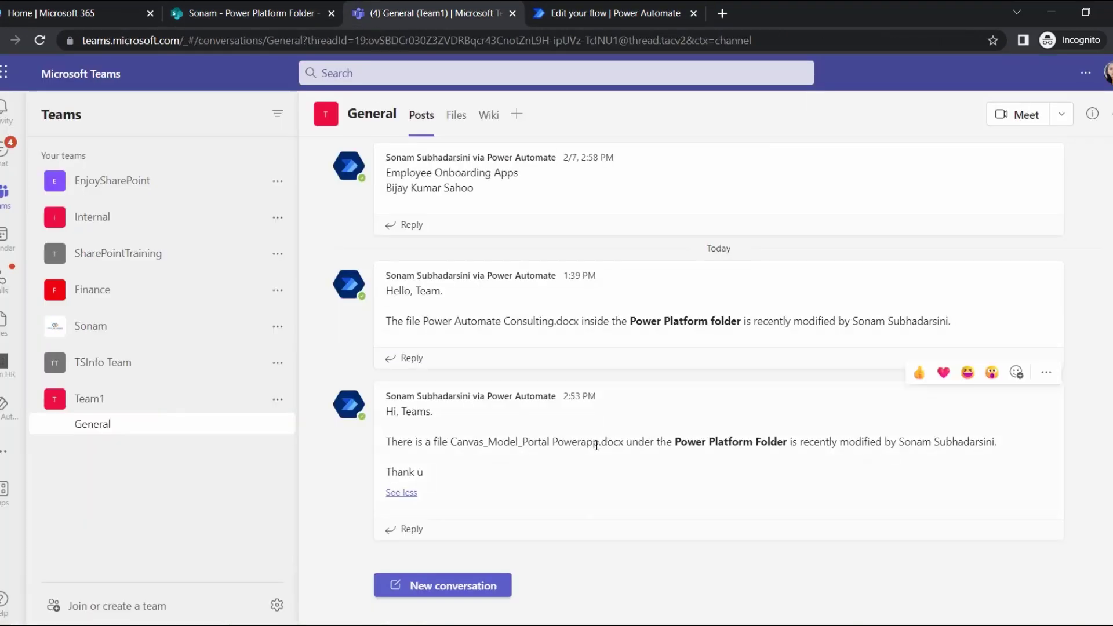
{"action": "left_click_drag", "start_coordinate": [624, 439], "coordinate": [448, 438]}
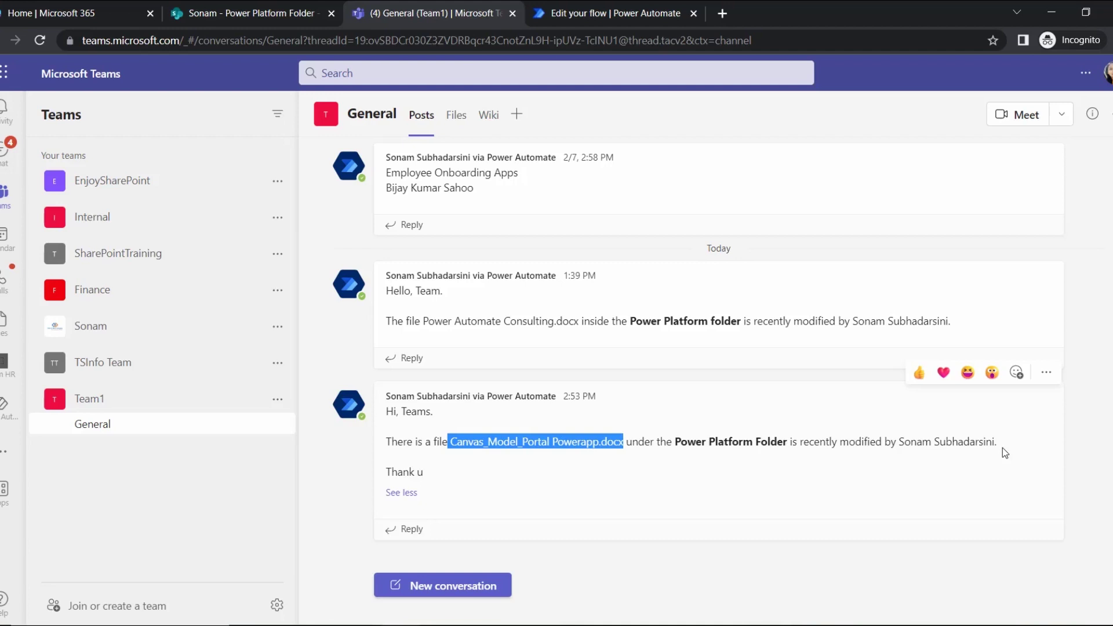
{"action": "left_click_drag", "start_coordinate": [1002, 443], "coordinate": [899, 442]}
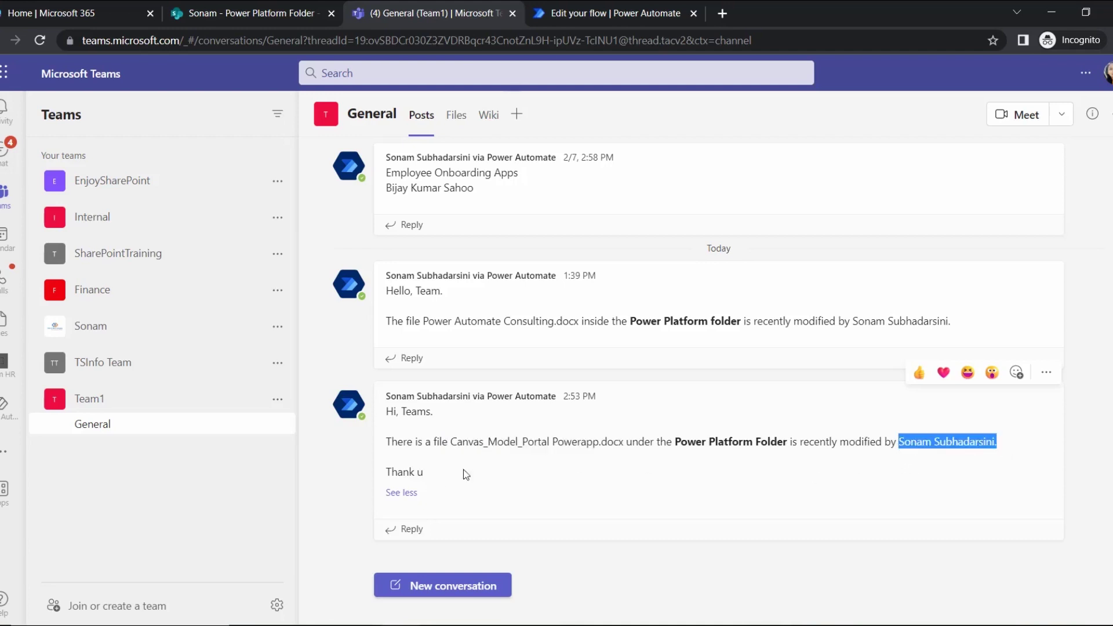